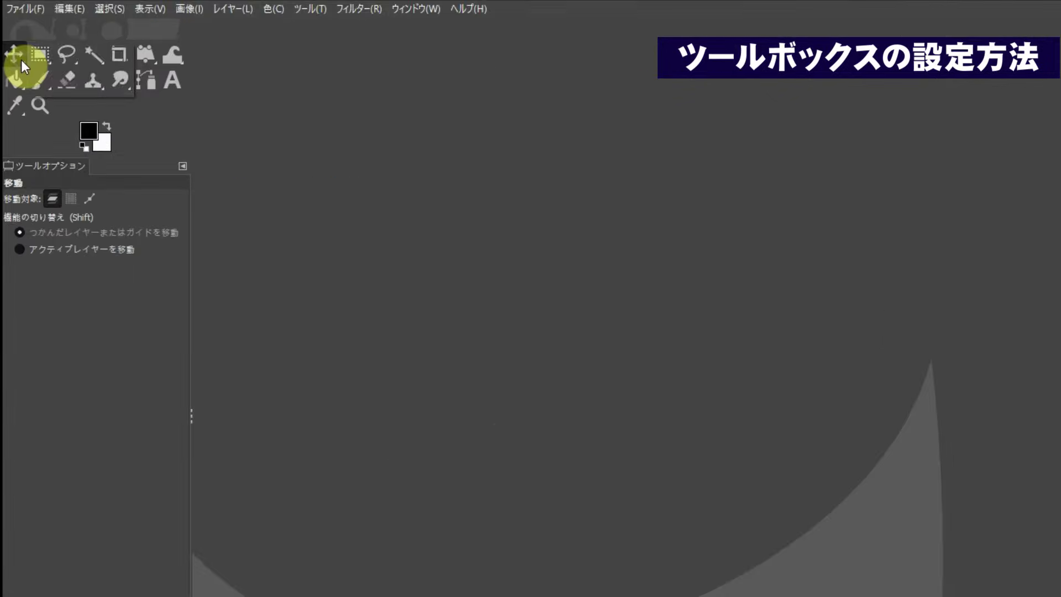
- Inspect the grouped move and selection tools in the toolbox
{"action": "right_click", "coordinate": [15, 60]}
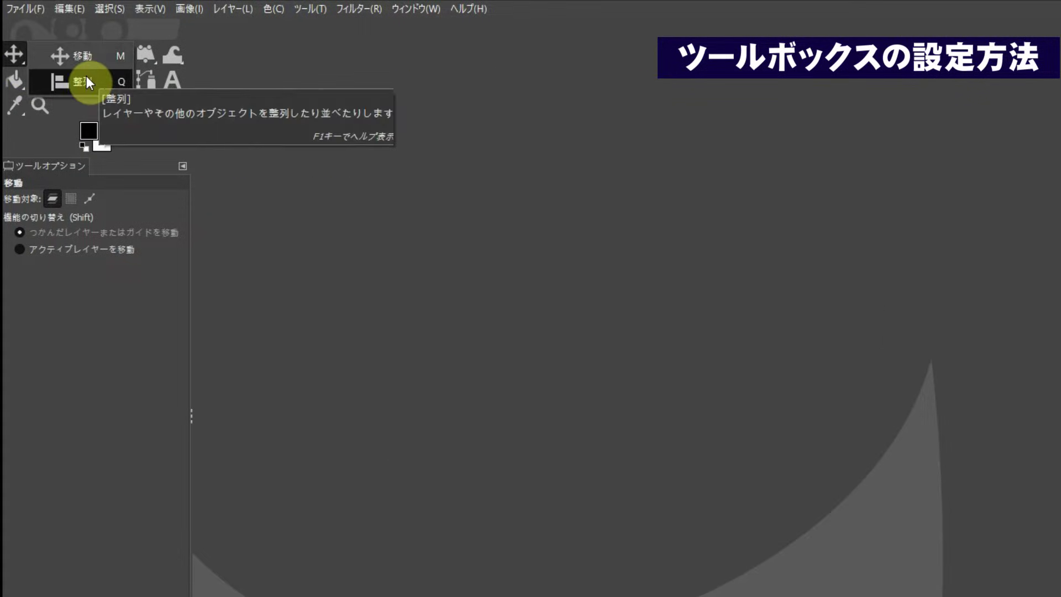
{"action": "left_click", "coordinate": [286, 100]}
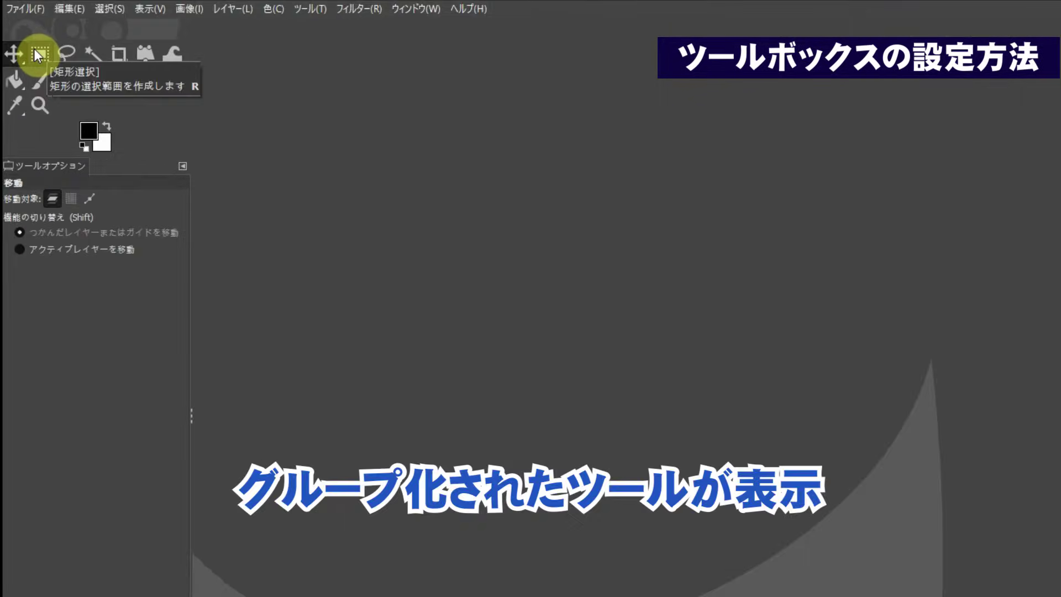
{"action": "left_click", "coordinate": [34, 48]}
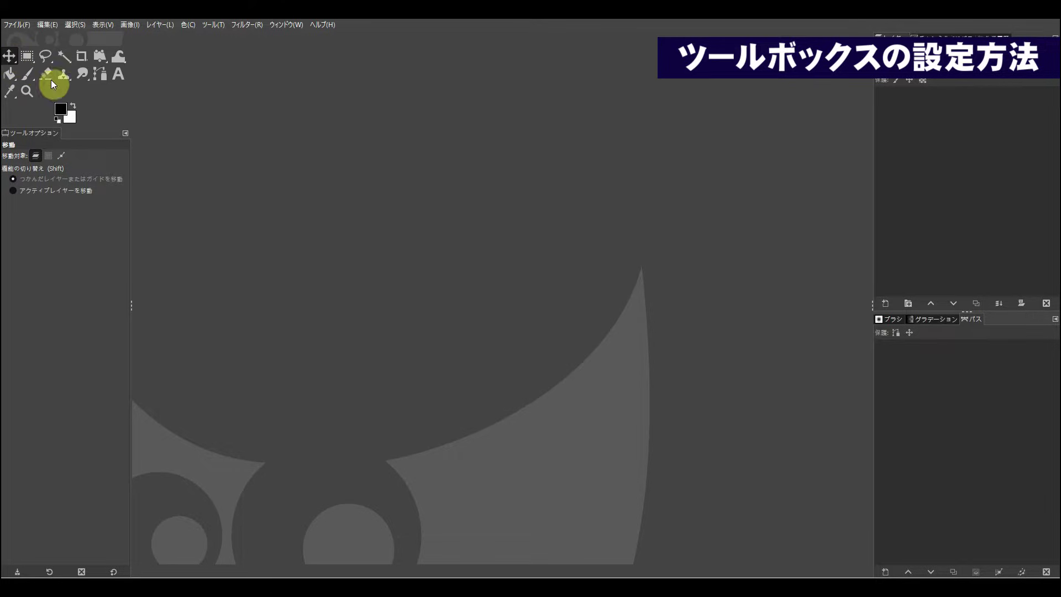
{"action": "left_click", "coordinate": [10, 57]}
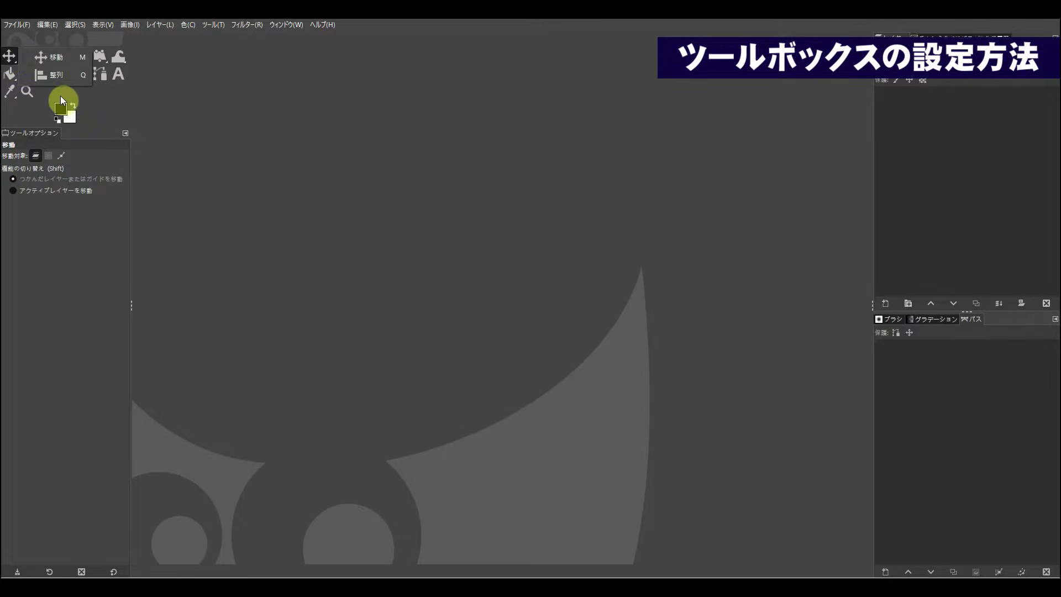
{"action": "left_click", "coordinate": [250, 112]}
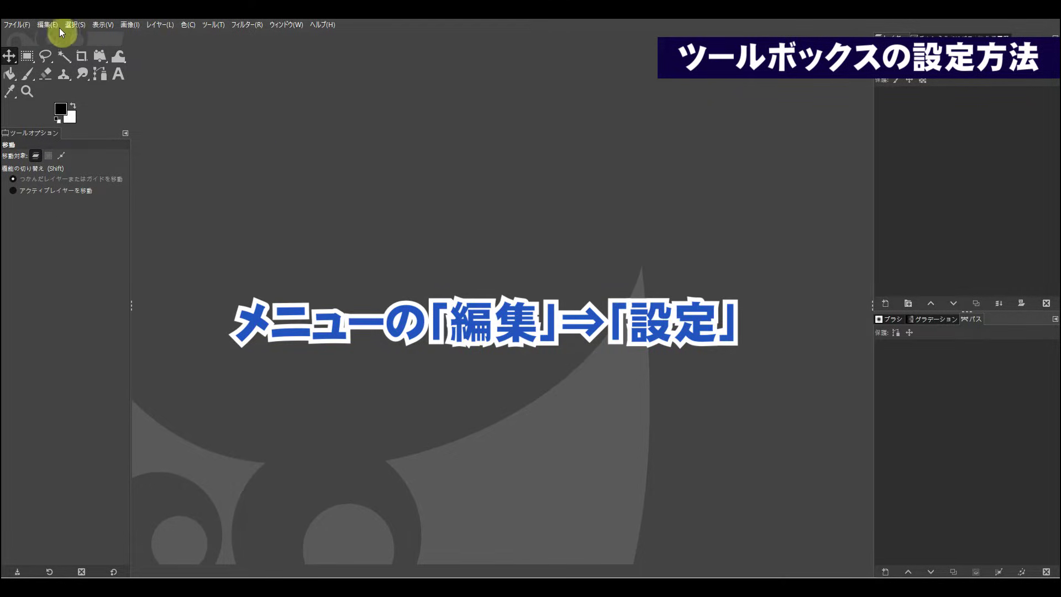
- Uncheck 'Use tool groups' under Interface > Toolbox in Preferences and confirm
{"action": "left_click", "coordinate": [50, 24]}
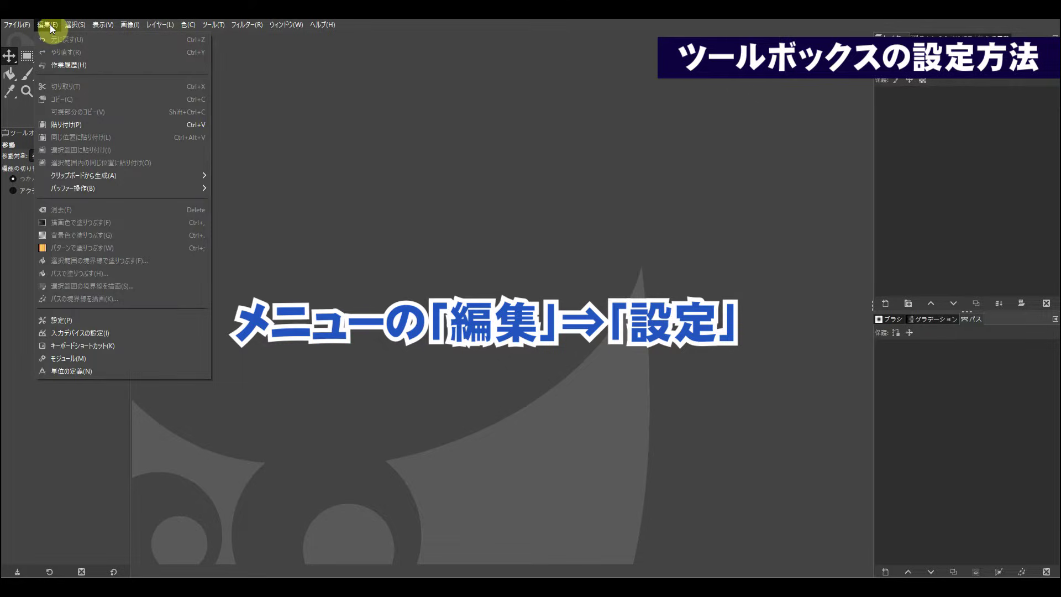
{"action": "left_click", "coordinate": [84, 320]}
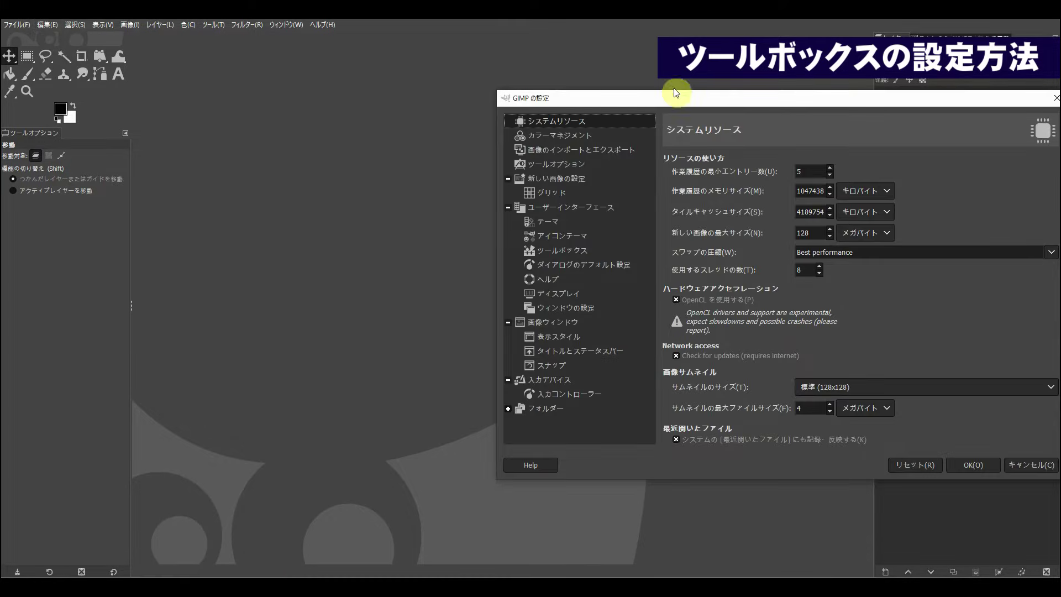
{"action": "left_click_drag", "start_coordinate": [669, 107], "coordinate": [402, 104]}
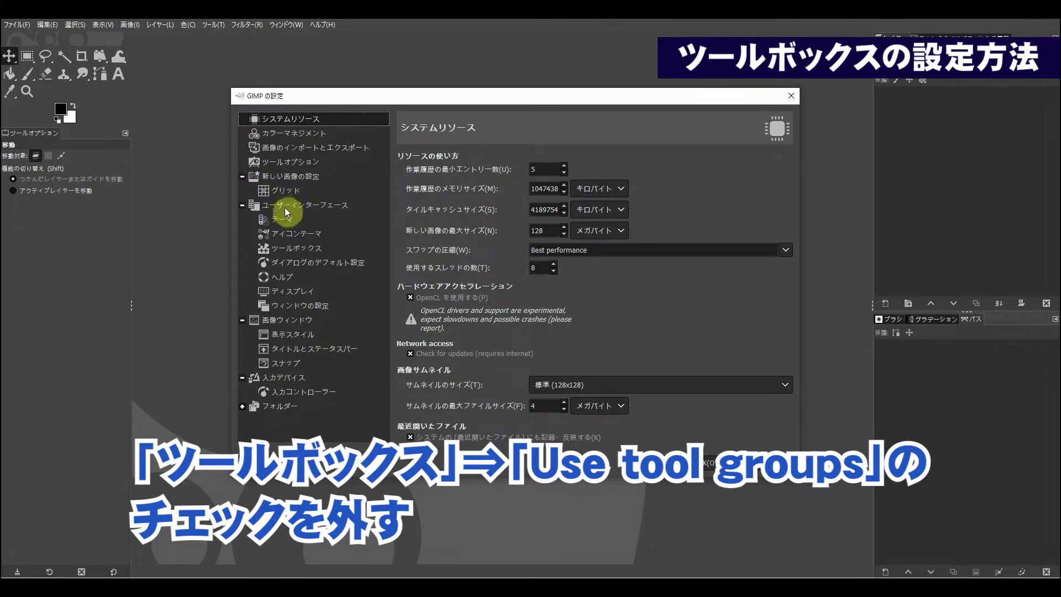
{"action": "left_click", "coordinate": [300, 250]}
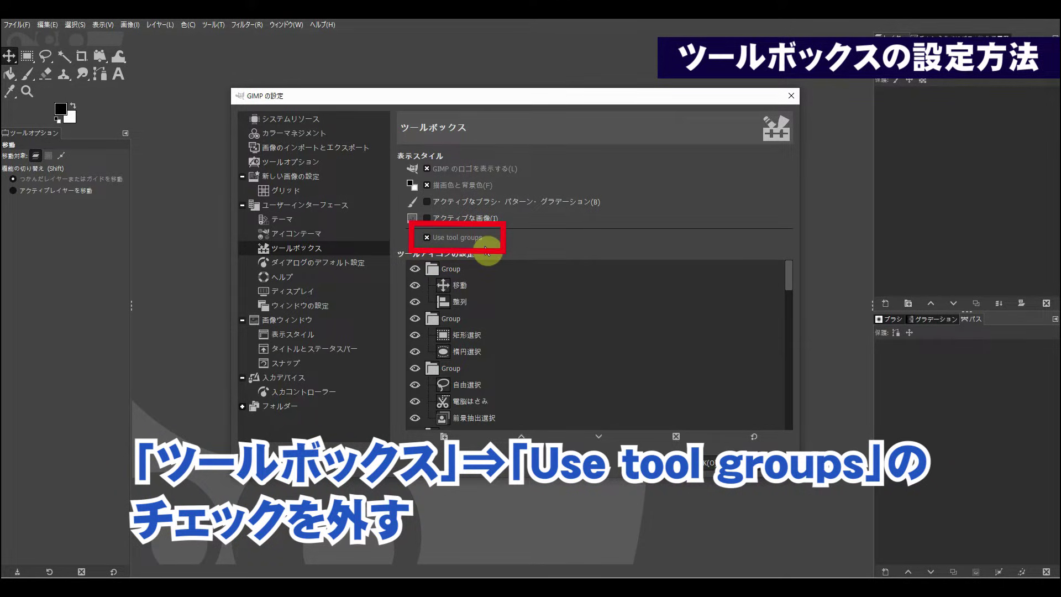
{"action": "left_click", "coordinate": [428, 237]}
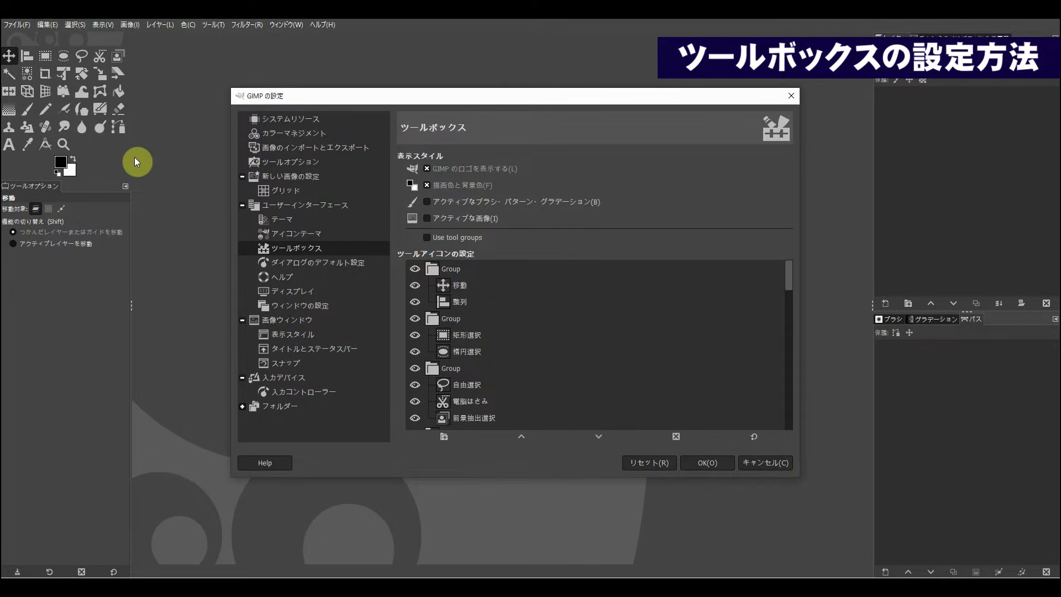
{"action": "left_click", "coordinate": [710, 465]}
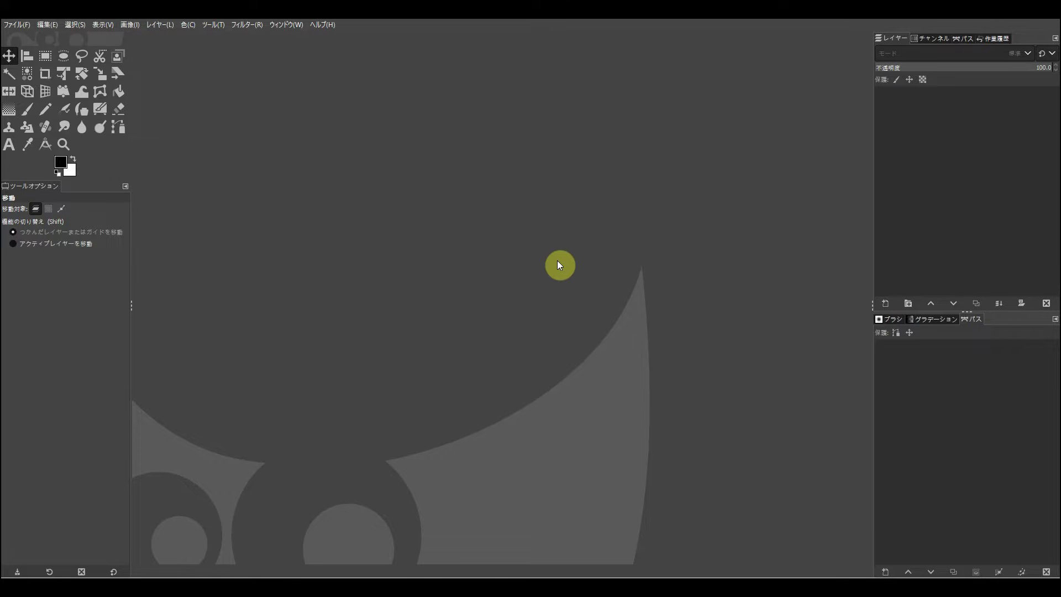
- Create a new blank image from the A4 (300ppi) template
{"action": "left_click", "coordinate": [15, 29]}
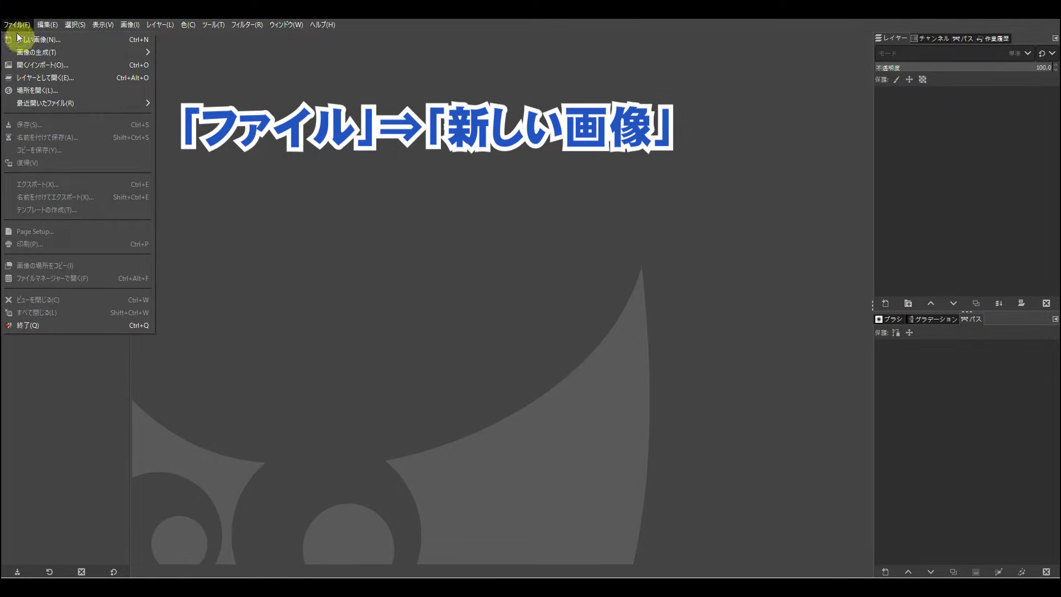
{"action": "left_click", "coordinate": [23, 41]}
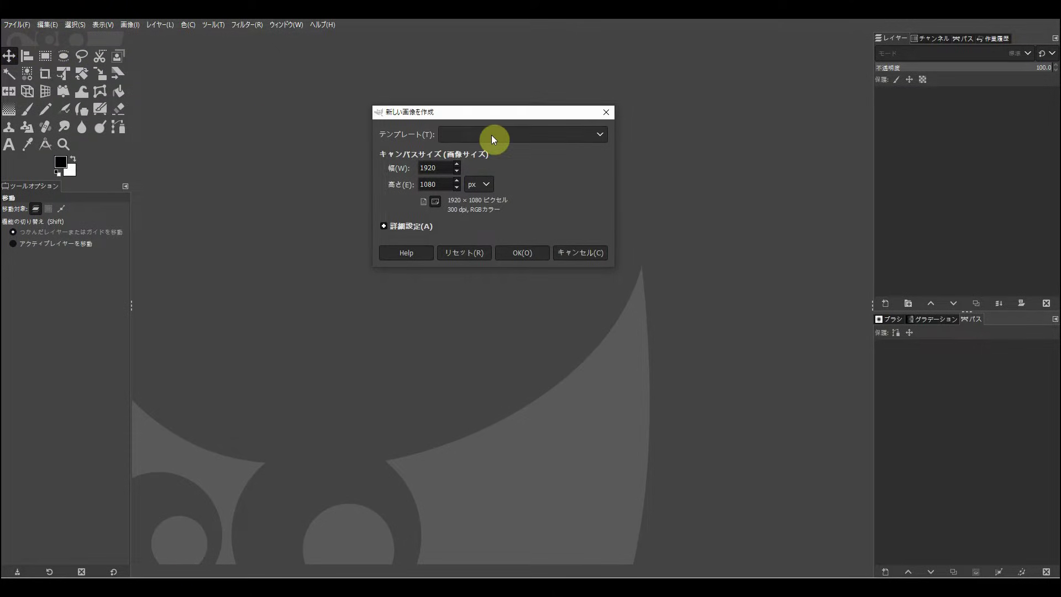
{"action": "left_click", "coordinate": [494, 138]}
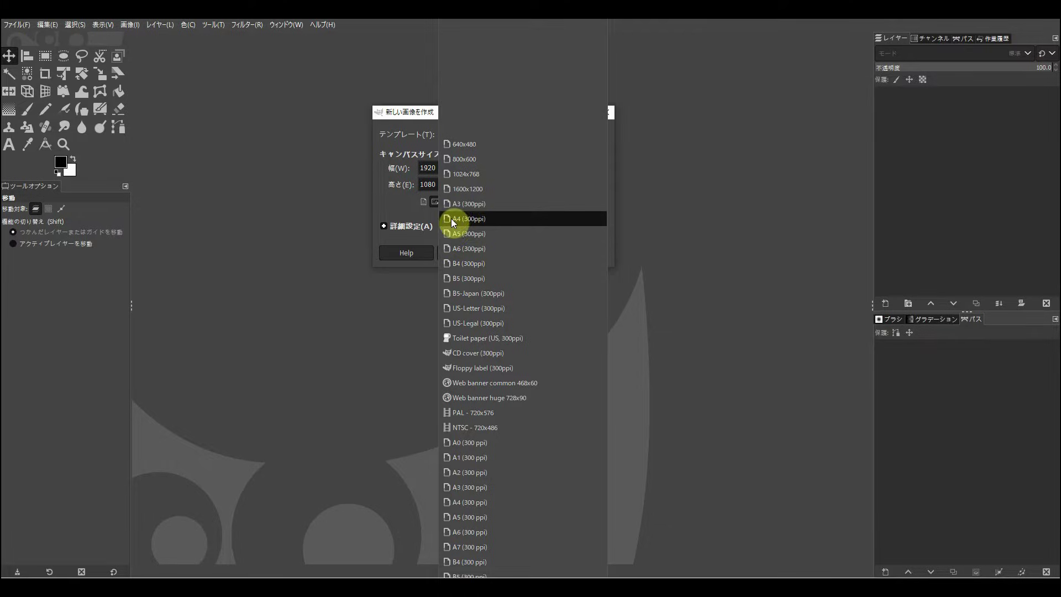
{"action": "left_click", "coordinate": [513, 224]}
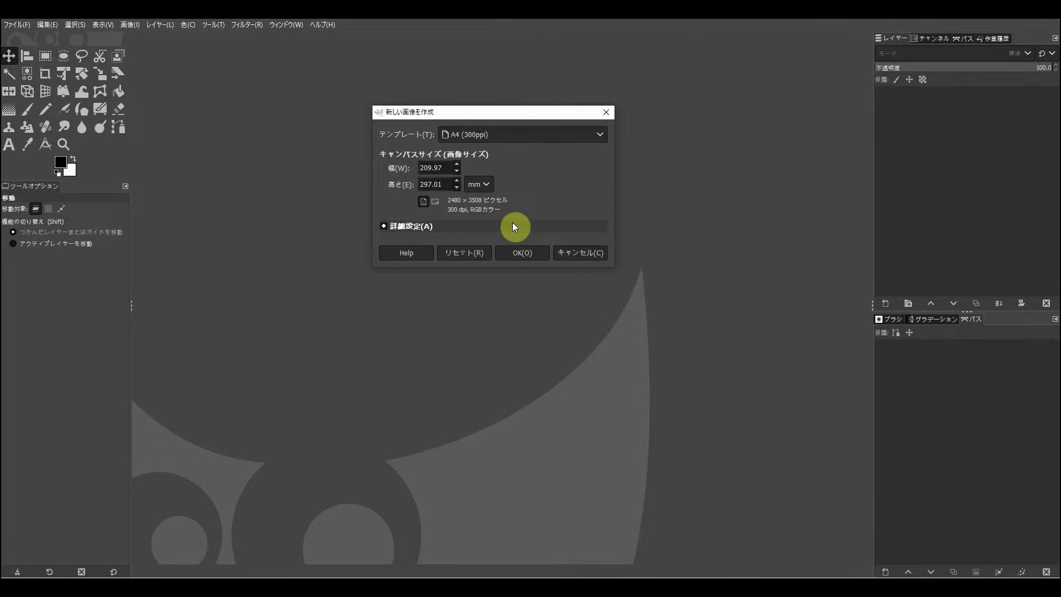
{"action": "left_click", "coordinate": [515, 256]}
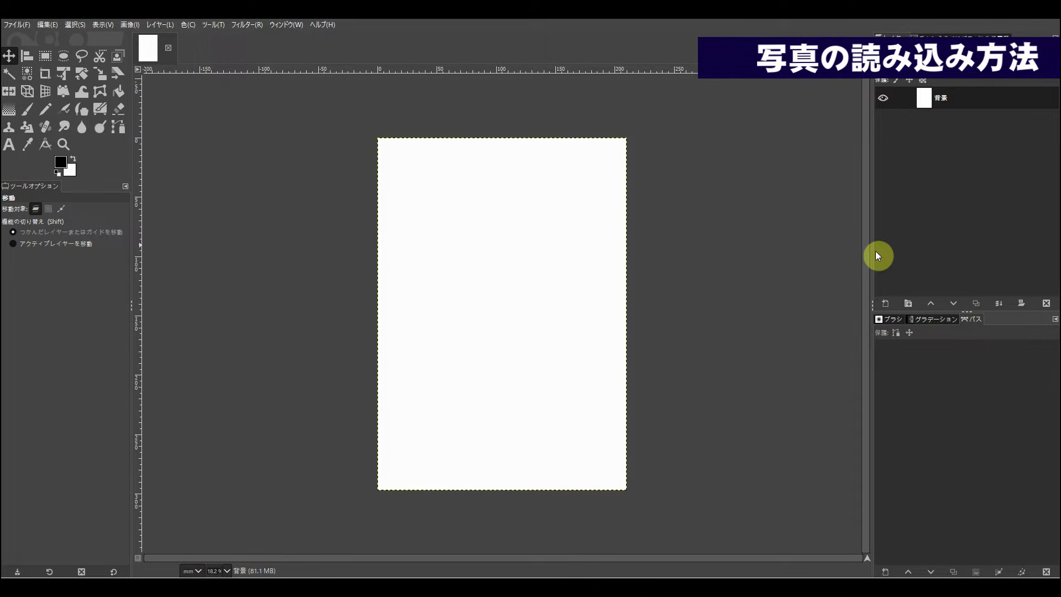
- Open the bride-and-groom photo as a layer, converted to GIMP built-in sRGB
{"action": "left_click", "coordinate": [20, 25]}
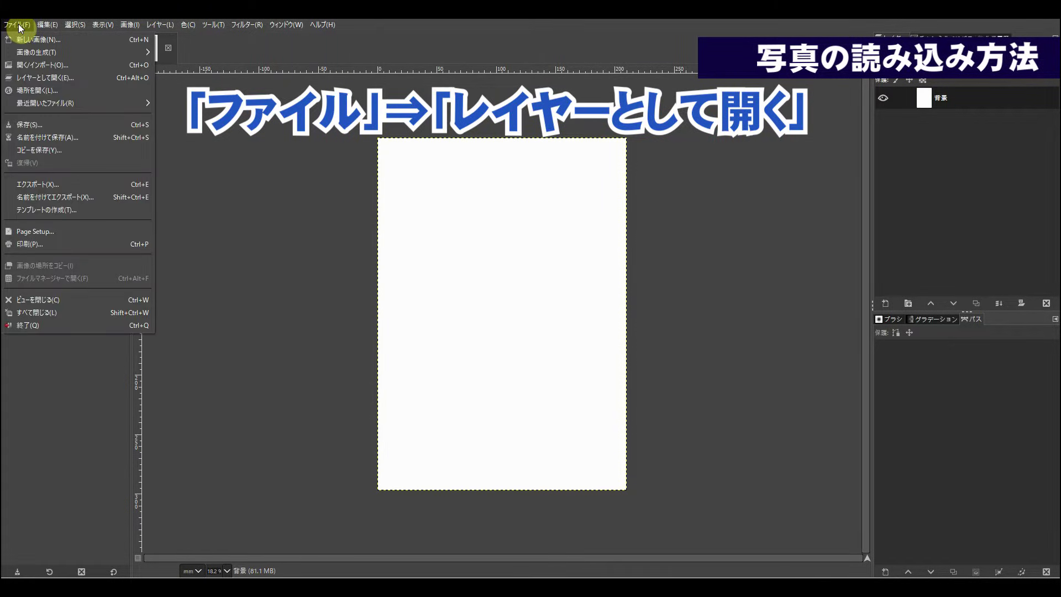
{"action": "left_click", "coordinate": [42, 77]}
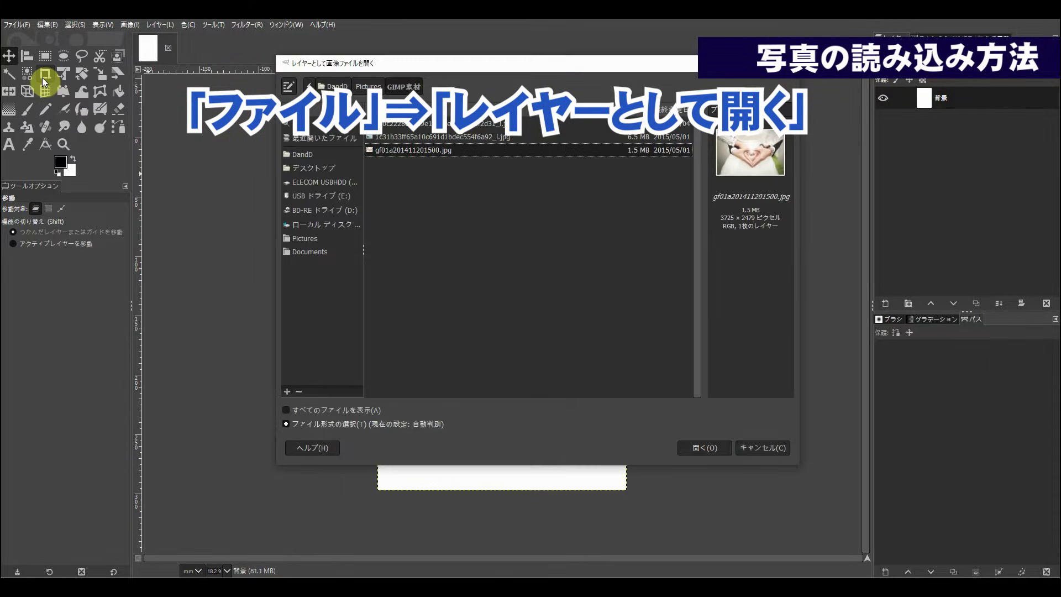
{"action": "left_click", "coordinate": [411, 123]}
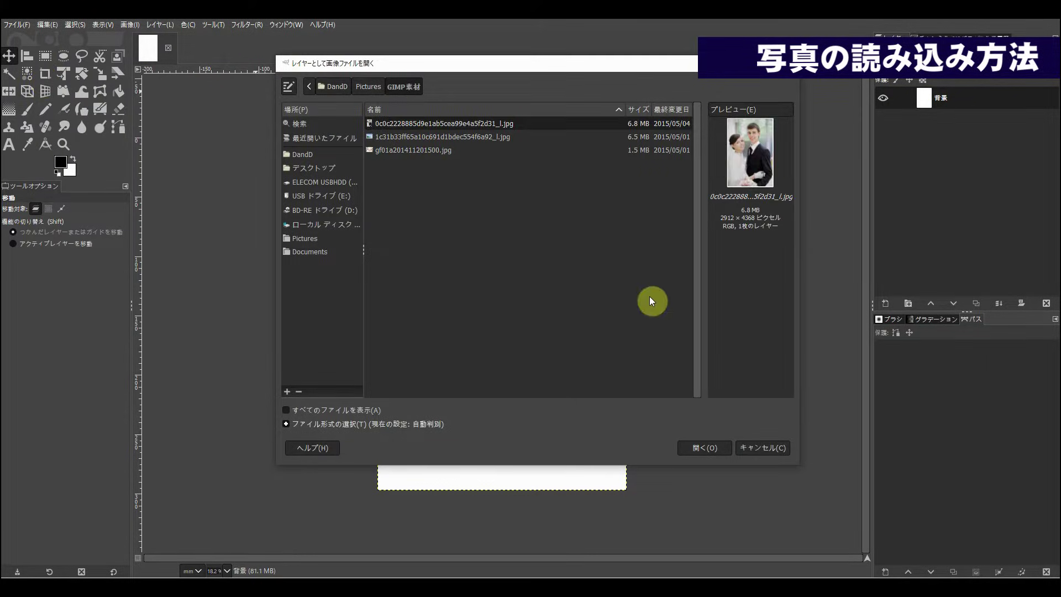
{"action": "left_click", "coordinate": [702, 448]}
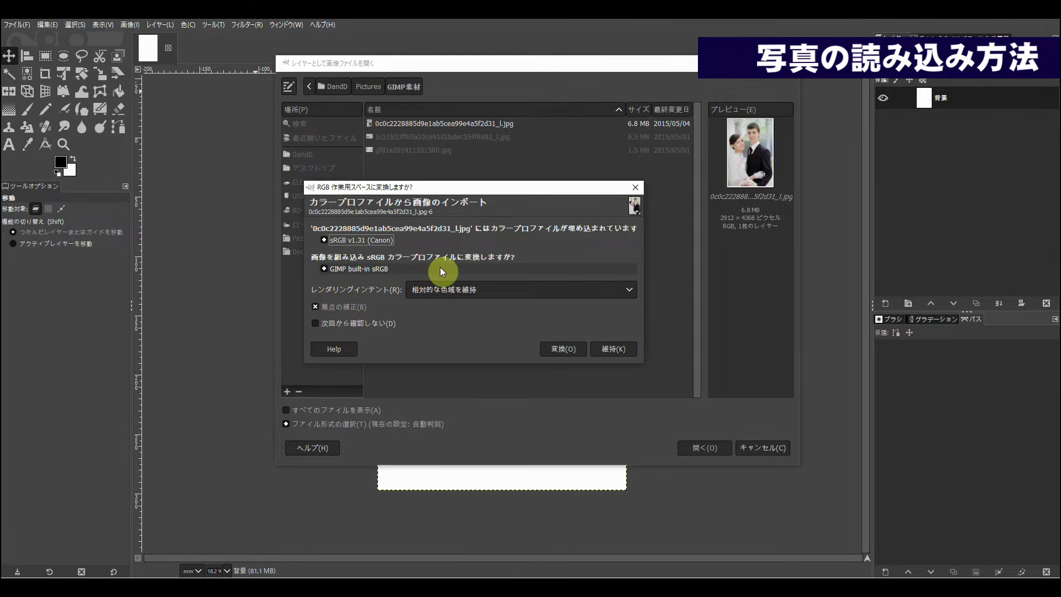
{"action": "left_click", "coordinate": [565, 351]}
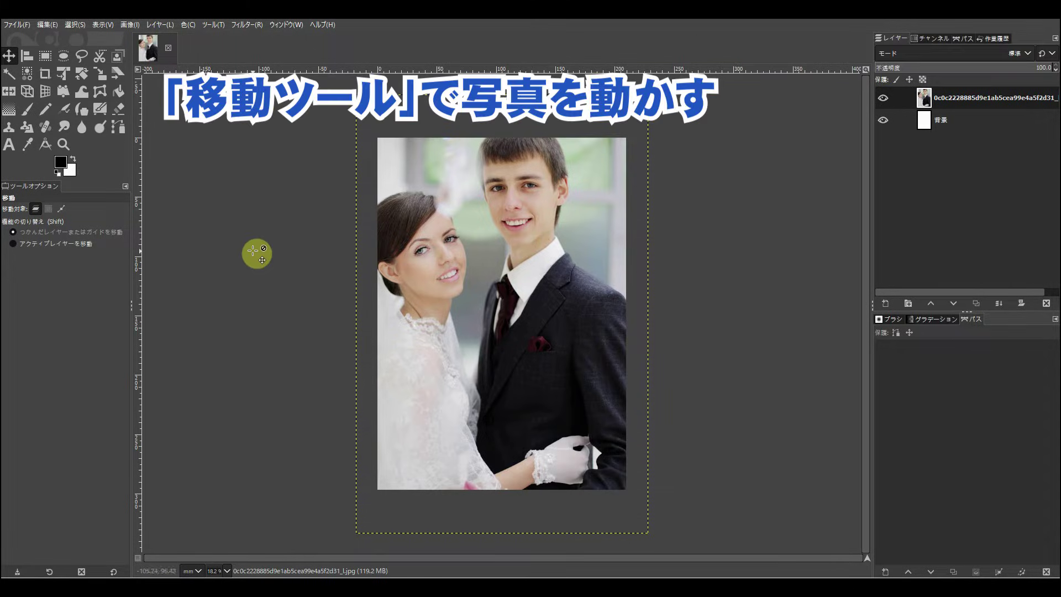
- Drag the couple photo around the A4 page until it covers the sheet
{"action": "mouse_move", "coordinate": [447, 192]}
{"action": "left_mouse_down"}
{"action": "mouse_move", "coordinate": [461, 222]}
{"action": "mouse_move", "coordinate": [451, 203]}
{"action": "left_mouse_up"}
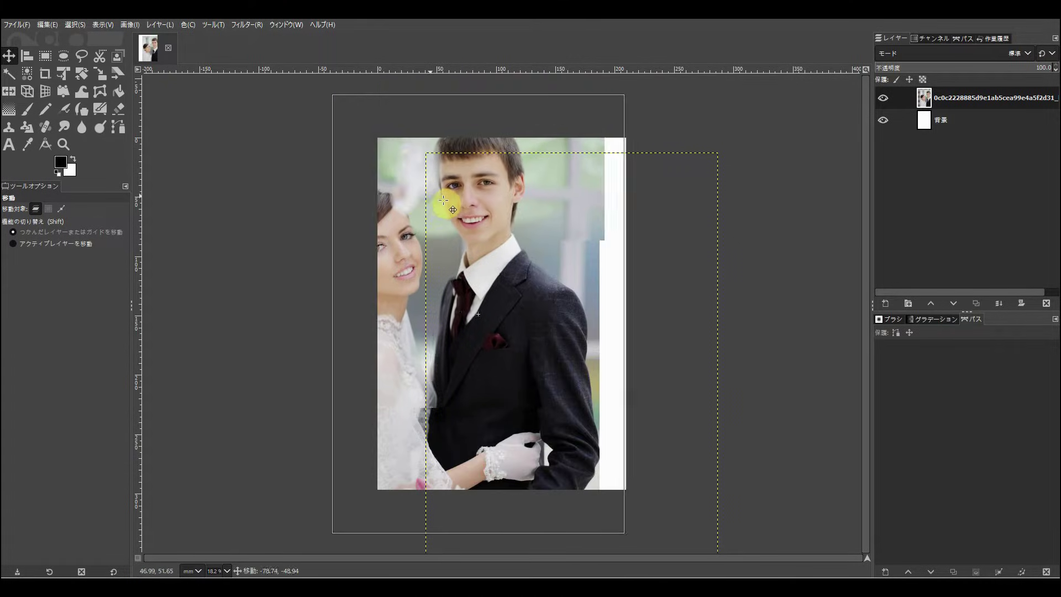
{"action": "left_click_drag", "start_coordinate": [451, 202], "coordinate": [628, 230]}
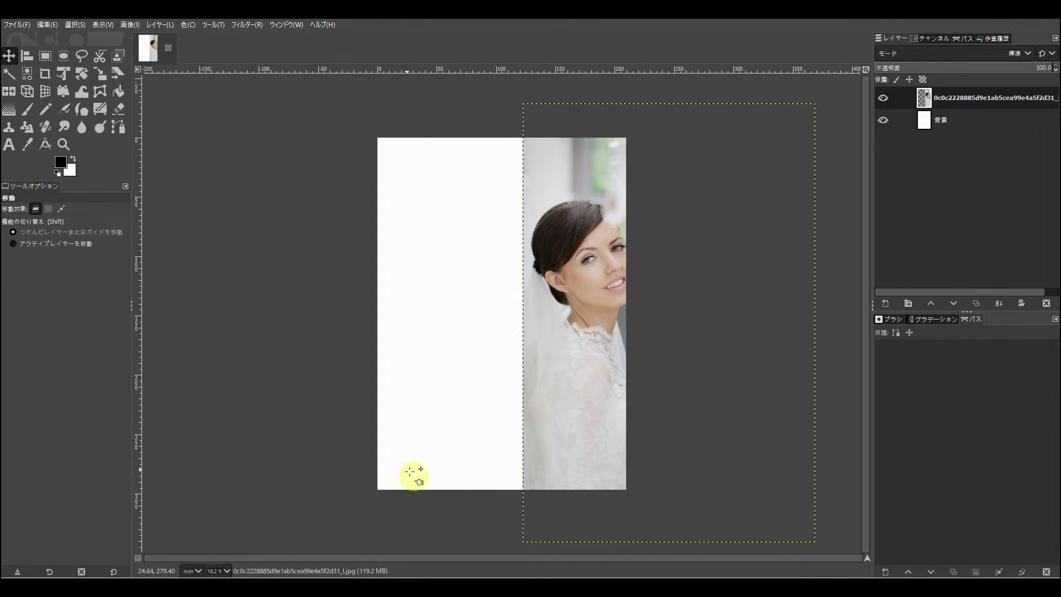
{"action": "left_click_drag", "start_coordinate": [576, 174], "coordinate": [420, 177]}
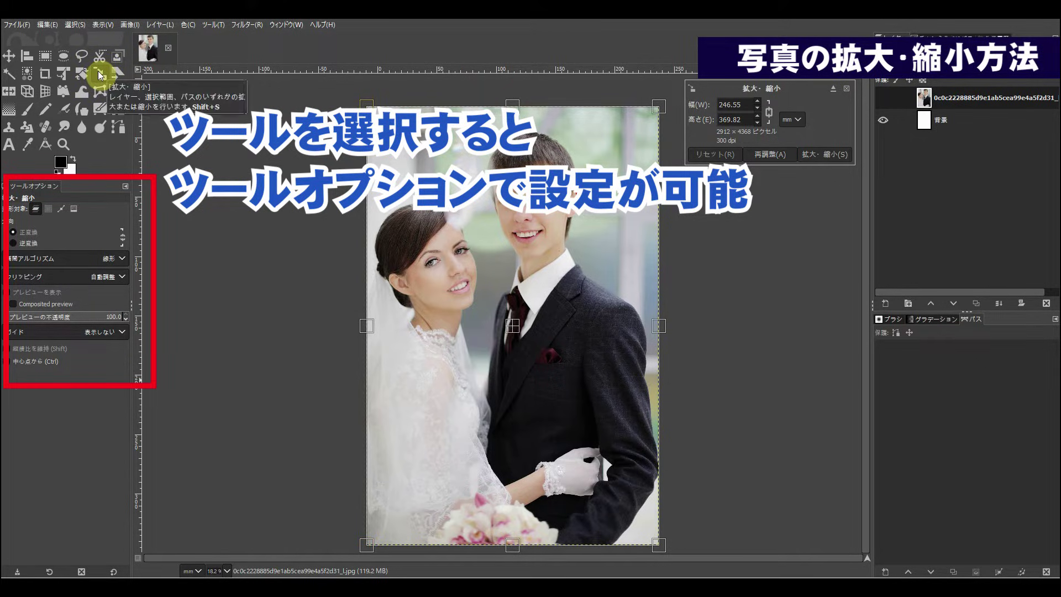
- Try scaling the couple photo with and without the aspect lock, undoing back to full size
{"action": "left_click", "coordinate": [17, 350]}
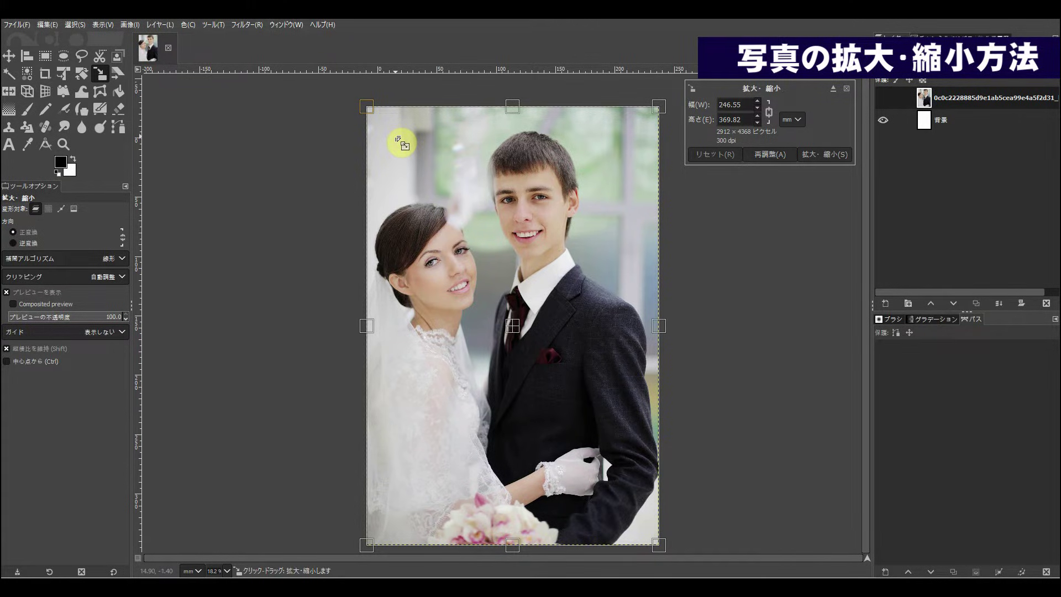
{"action": "mouse_move", "coordinate": [399, 141]}
{"action": "left_mouse_down"}
{"action": "mouse_move", "coordinate": [542, 314]}
{"action": "mouse_move", "coordinate": [390, 160]}
{"action": "left_mouse_up"}
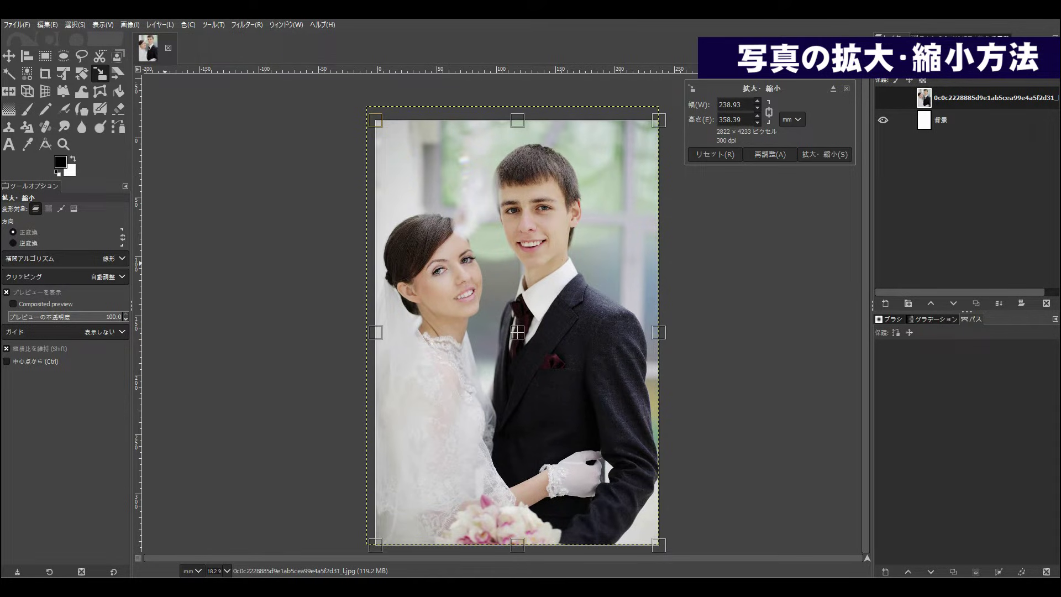
{"action": "left_click", "coordinate": [7, 348]}
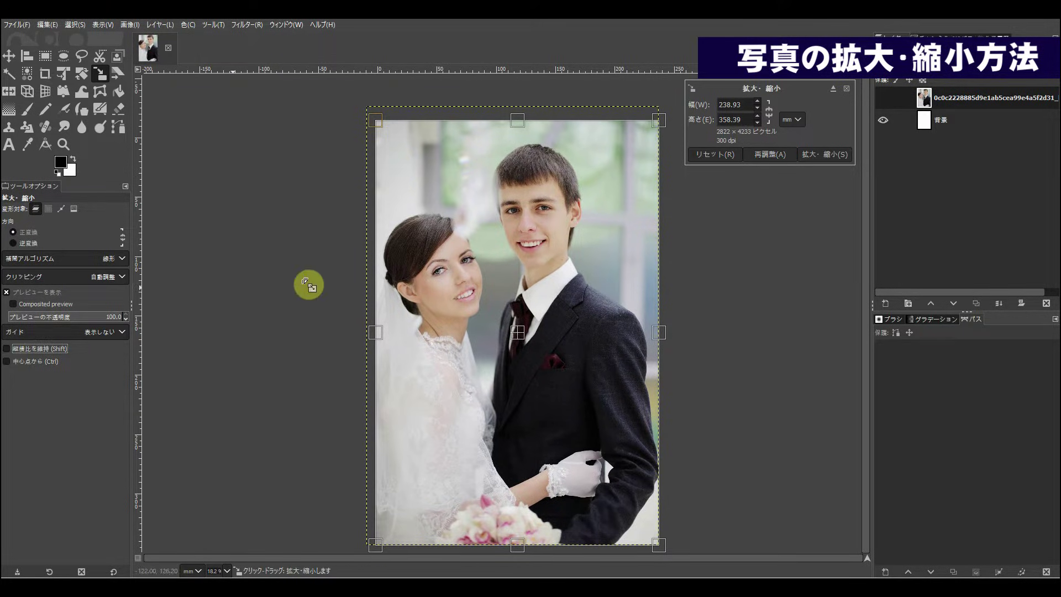
{"action": "mouse_move", "coordinate": [380, 118]}
{"action": "left_mouse_down"}
{"action": "mouse_move", "coordinate": [382, 313]}
{"action": "mouse_move", "coordinate": [377, 301]}
{"action": "mouse_move", "coordinate": [403, 350]}
{"action": "mouse_move", "coordinate": [426, 244]}
{"action": "mouse_move", "coordinate": [474, 237]}
{"action": "mouse_move", "coordinate": [437, 232]}
{"action": "left_mouse_up"}
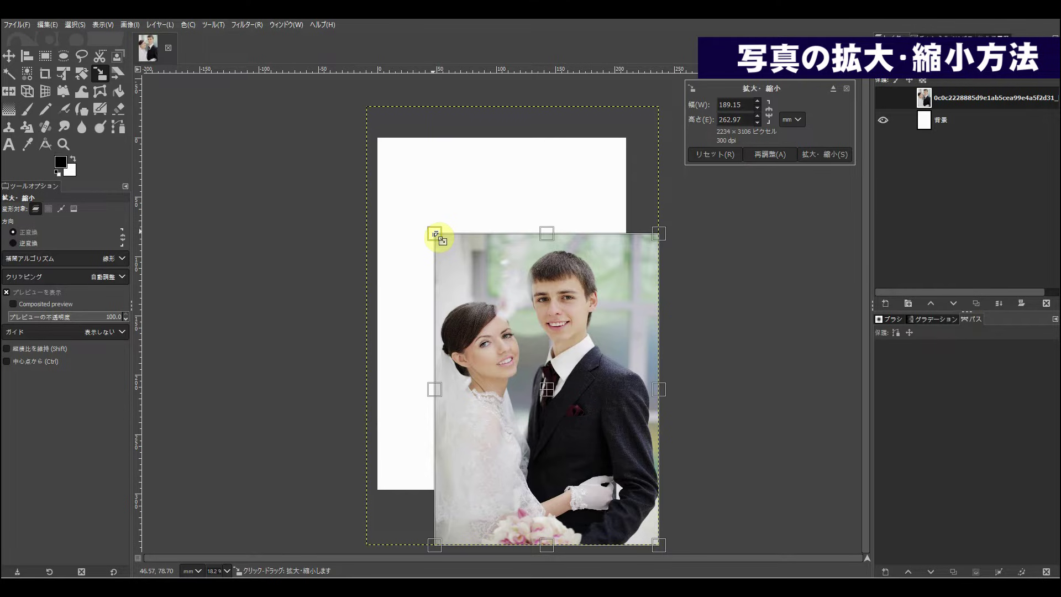
{"action": "key", "text": "ctrl+z"}
{"action": "left_click", "coordinate": [7, 349]}
- Shrink the couple photo proportionally to about 134.37 × 201.51 mm
{"action": "mouse_move", "coordinate": [377, 125]}
{"action": "left_mouse_down"}
{"action": "mouse_move", "coordinate": [459, 220]}
{"action": "mouse_move", "coordinate": [432, 203]}
{"action": "left_mouse_up"}
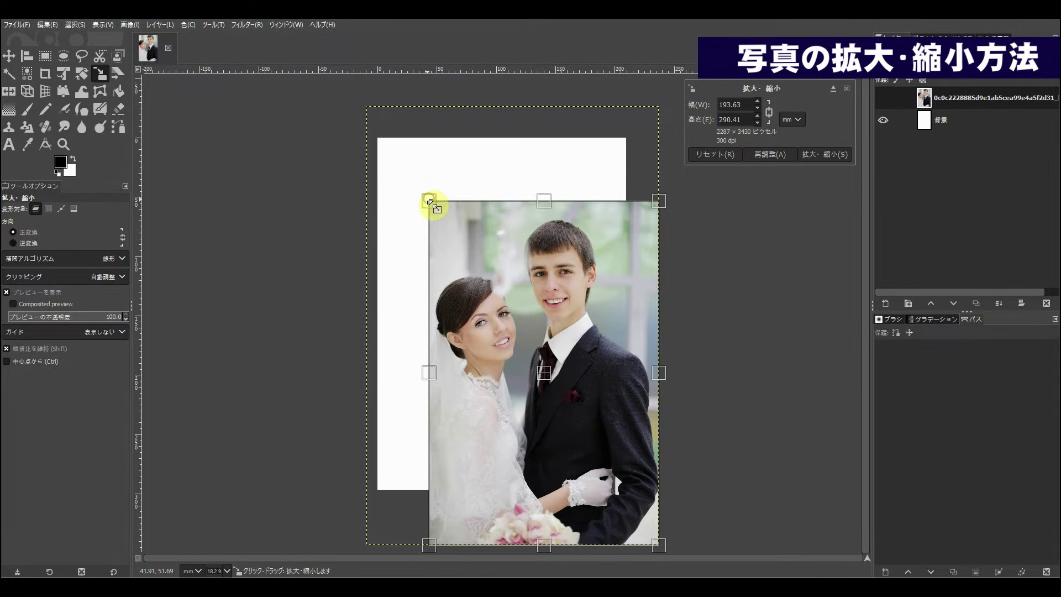
{"action": "left_click_drag", "start_coordinate": [432, 203], "coordinate": [472, 253]}
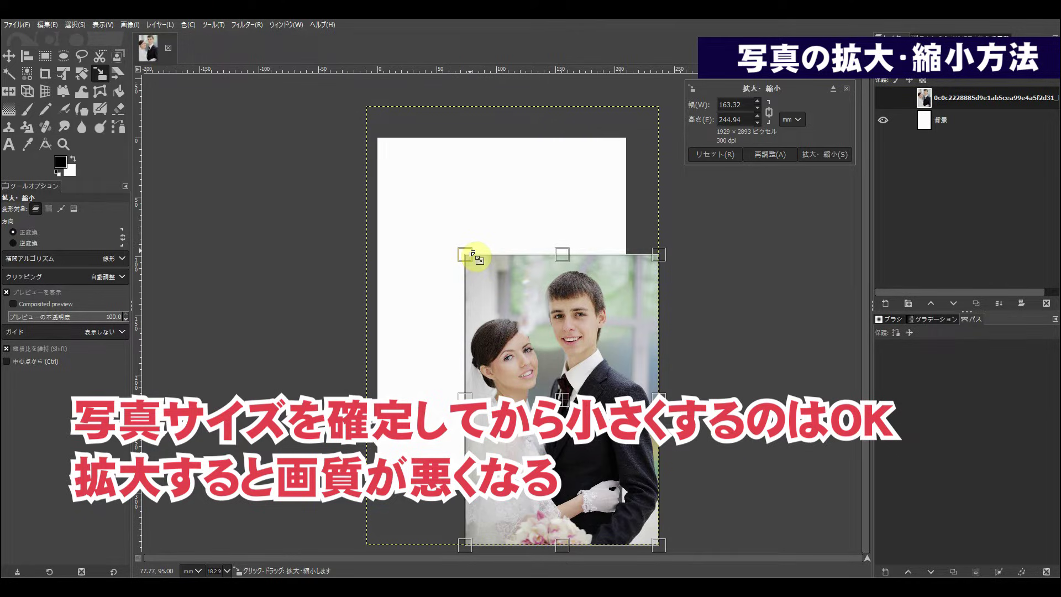
{"action": "left_click_drag", "start_coordinate": [473, 255], "coordinate": [512, 292]}
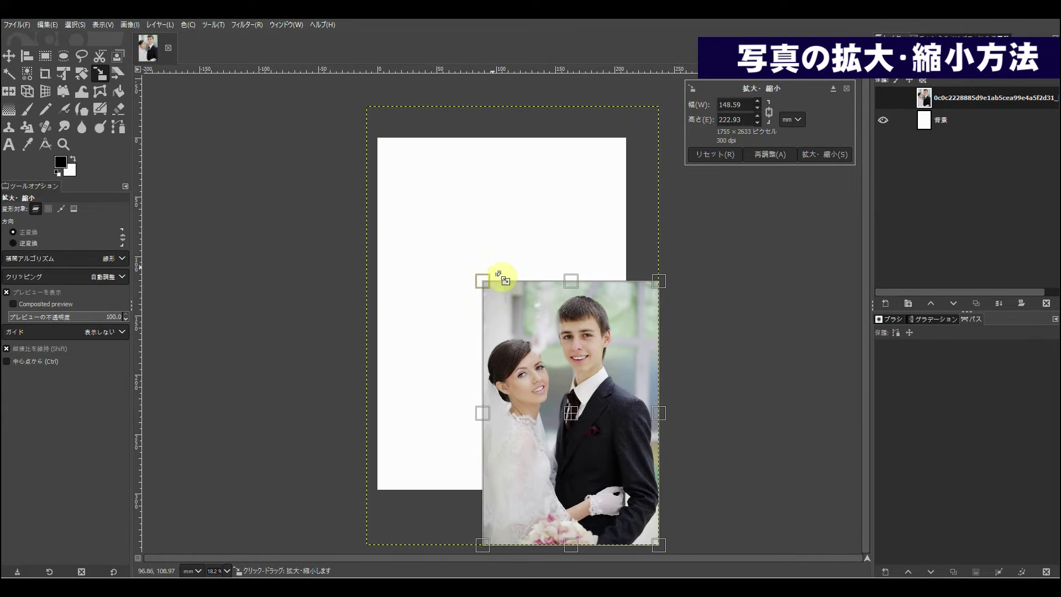
{"action": "left_click_drag", "start_coordinate": [513, 291], "coordinate": [519, 299]}
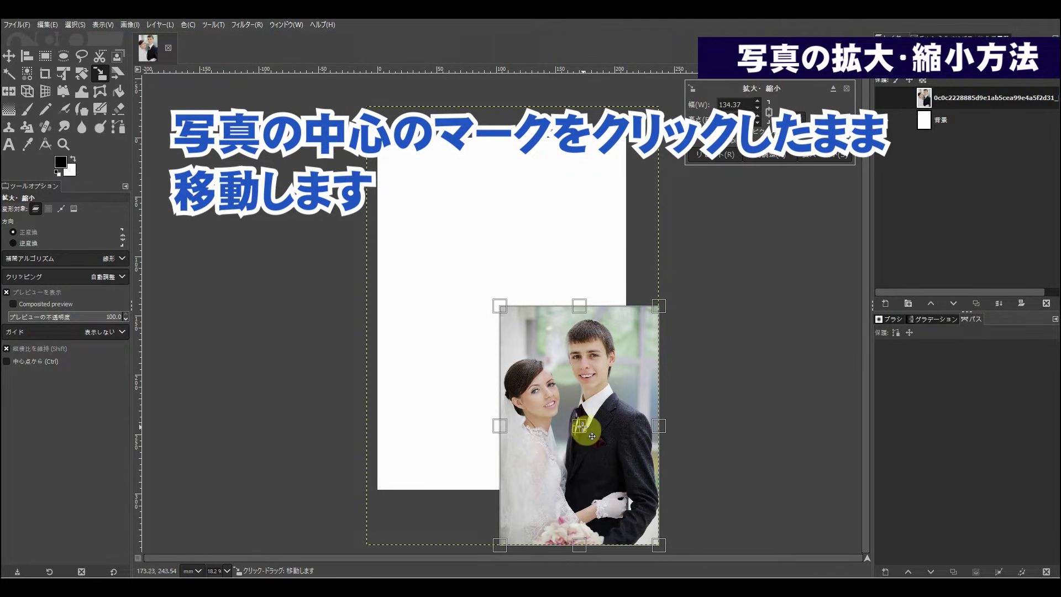
- Move the couple photo toward the top-left and apply a size of about 97 mm wide
{"action": "left_click_drag", "start_coordinate": [588, 434], "coordinate": [514, 326]}
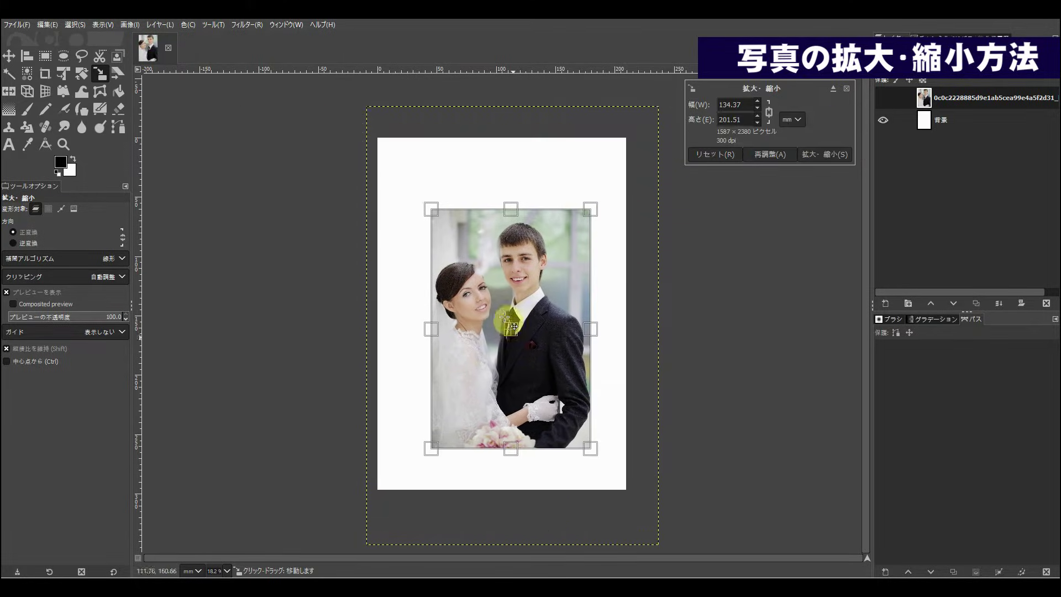
{"action": "left_click_drag", "start_coordinate": [514, 327], "coordinate": [490, 286]}
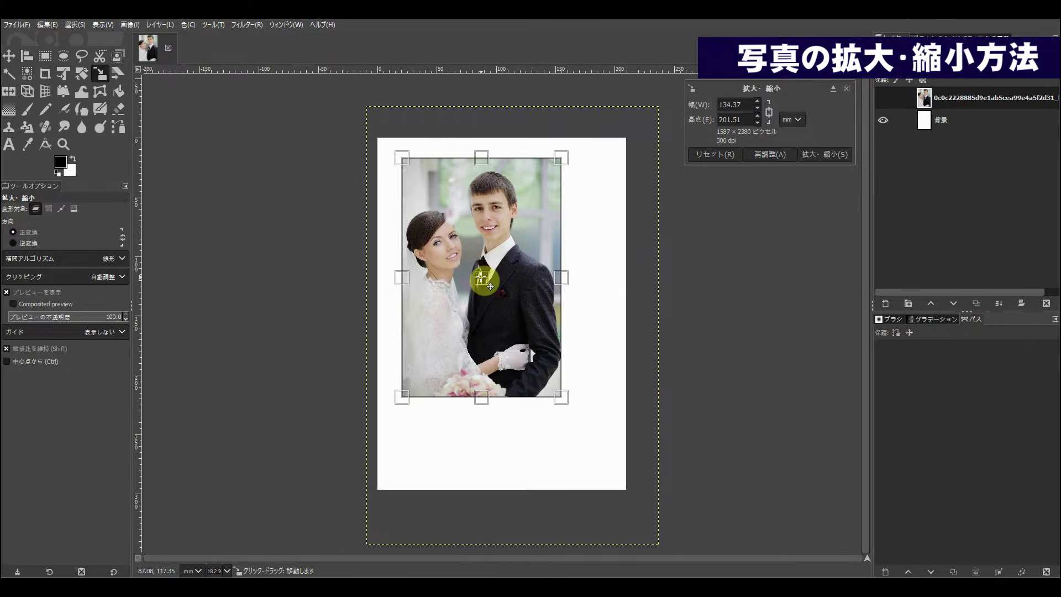
{"action": "mouse_move", "coordinate": [563, 400]}
{"action": "left_mouse_down"}
{"action": "mouse_move", "coordinate": [493, 329]}
{"action": "mouse_move", "coordinate": [507, 338]}
{"action": "left_mouse_up"}
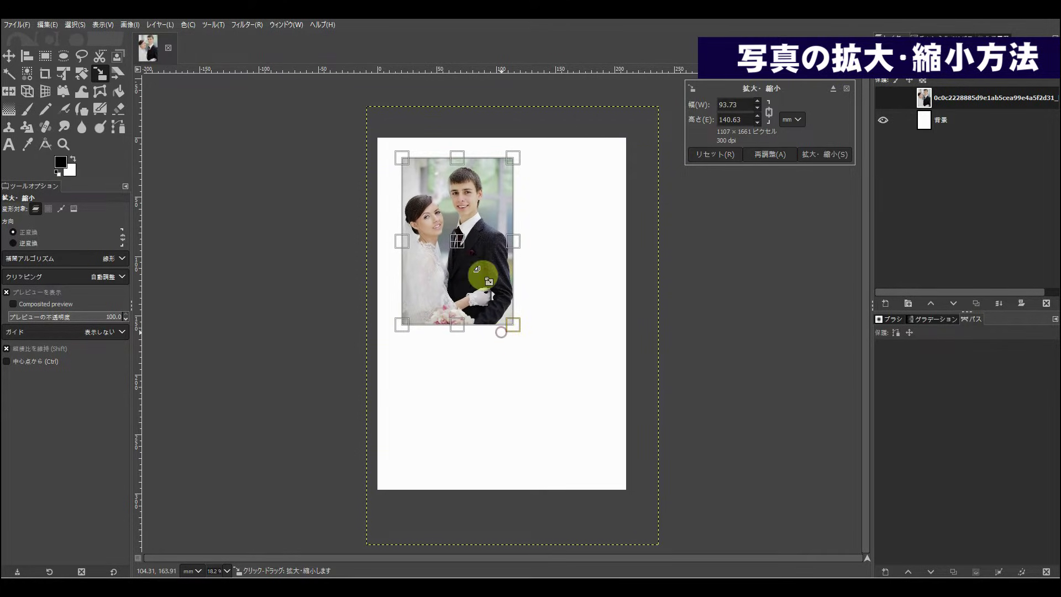
{"action": "left_click_drag", "start_coordinate": [458, 243], "coordinate": [455, 243]}
{"action": "left_click_drag", "start_coordinate": [509, 325], "coordinate": [508, 323]}
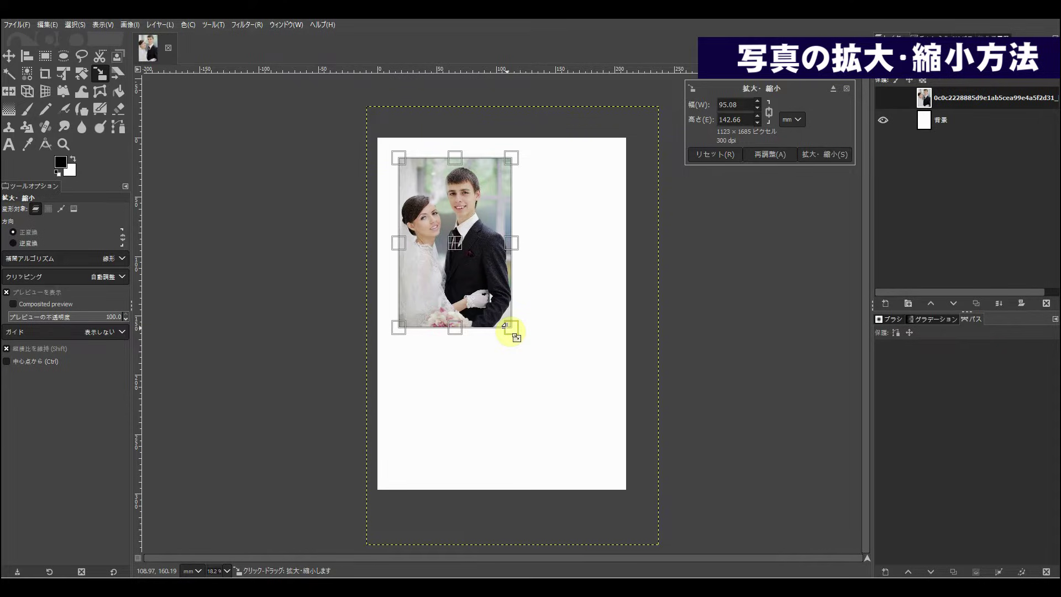
{"action": "key", "text": "Return"}
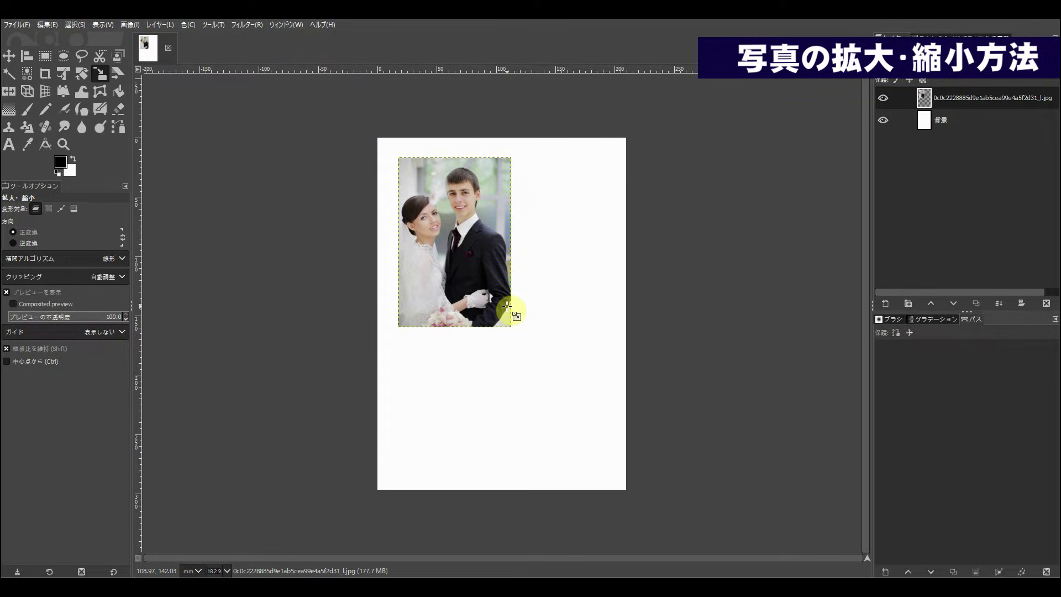
- Try enlarging the photo again, then undo back to its original size
{"action": "left_click_drag", "start_coordinate": [507, 307], "coordinate": [470, 283]}
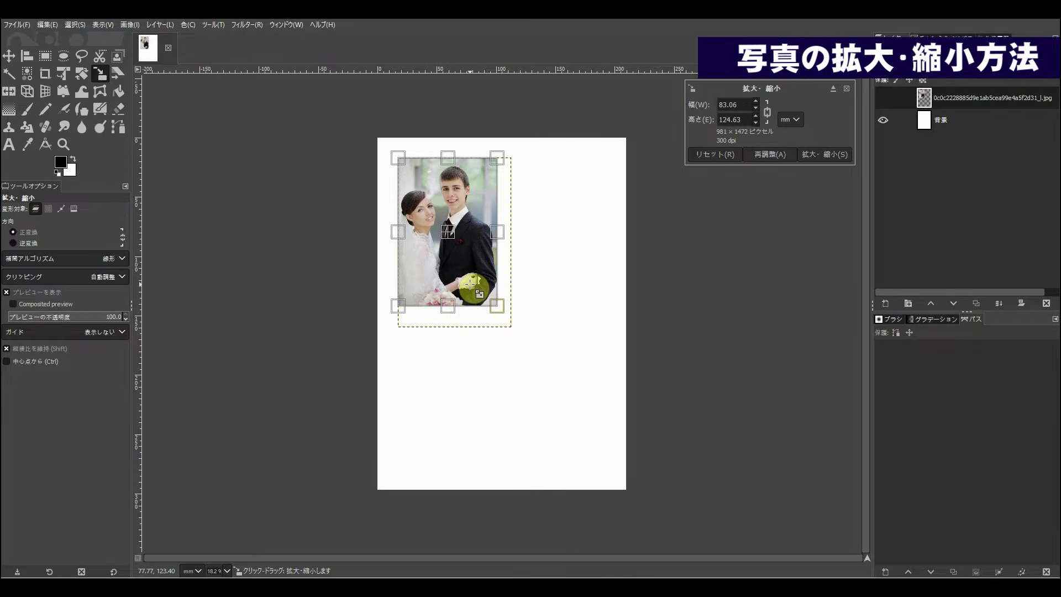
{"action": "left_click_drag", "start_coordinate": [470, 284], "coordinate": [468, 285]}
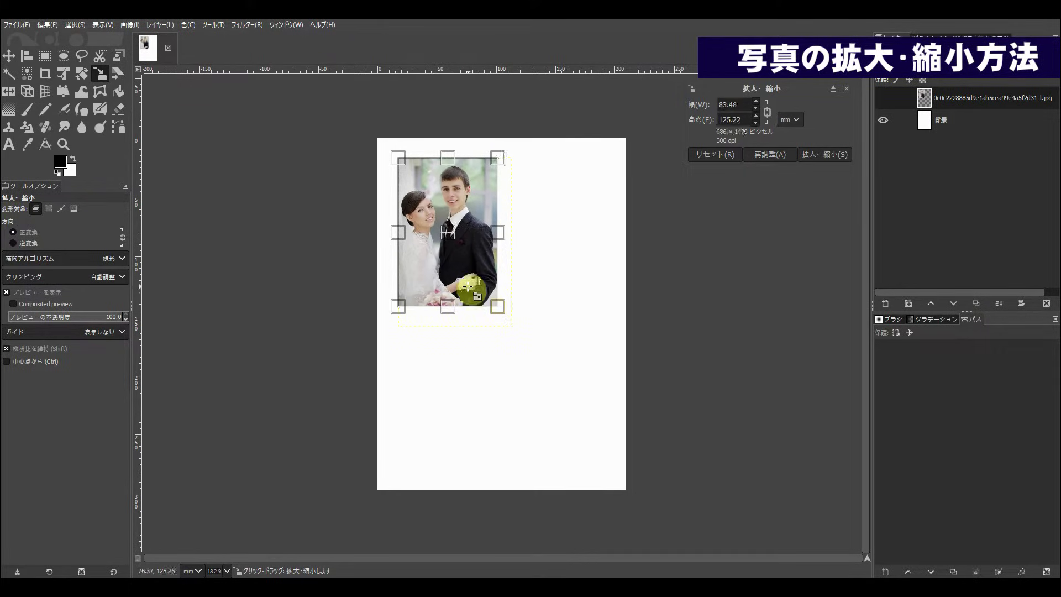
{"action": "left_click_drag", "start_coordinate": [468, 286], "coordinate": [574, 394]}
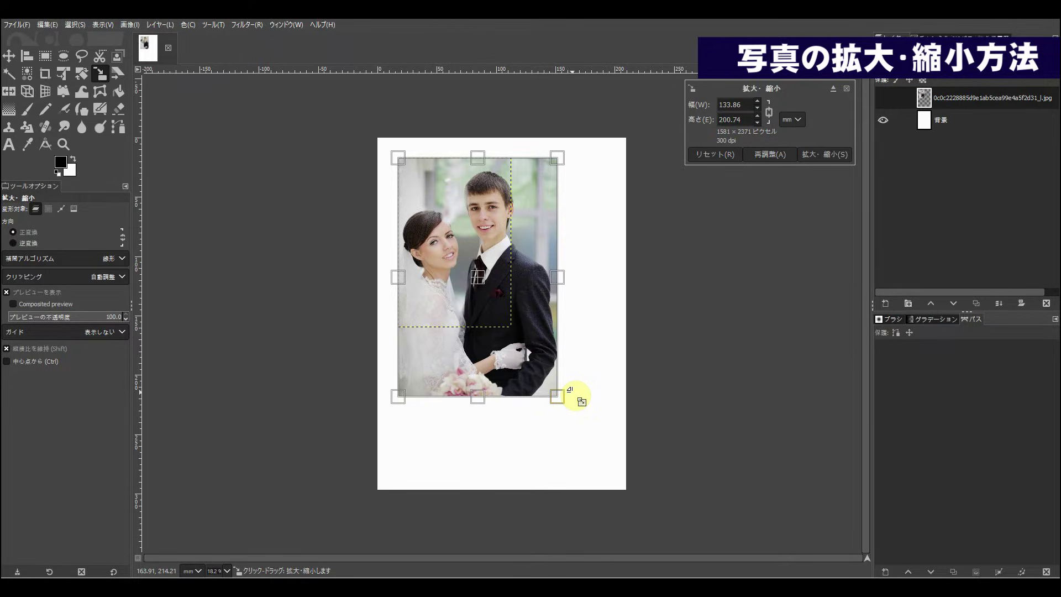
{"action": "key", "text": "ctrl+z"}
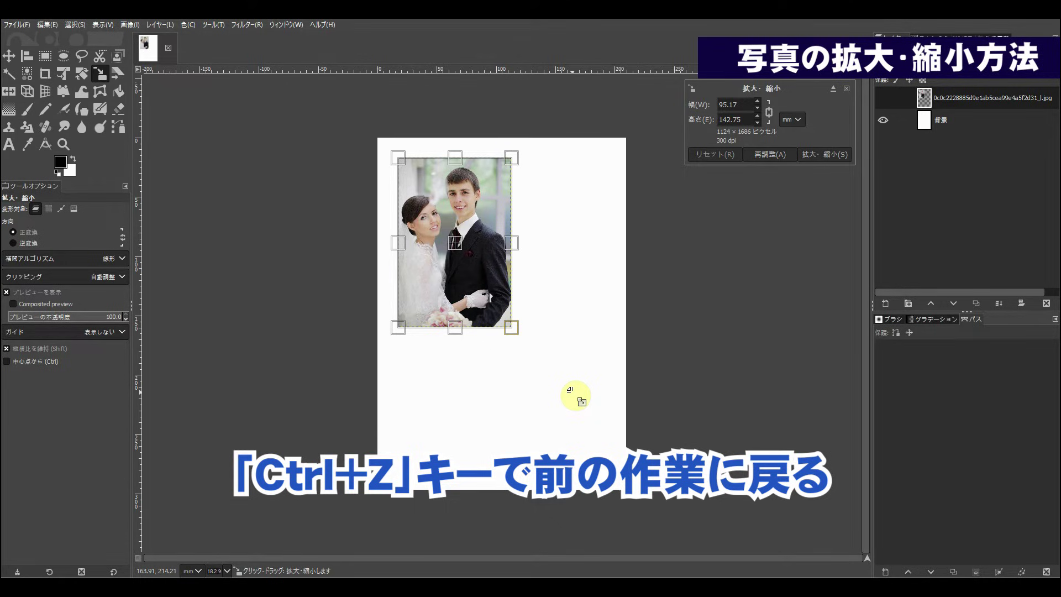
{"action": "key", "text": "ctrl+z"}
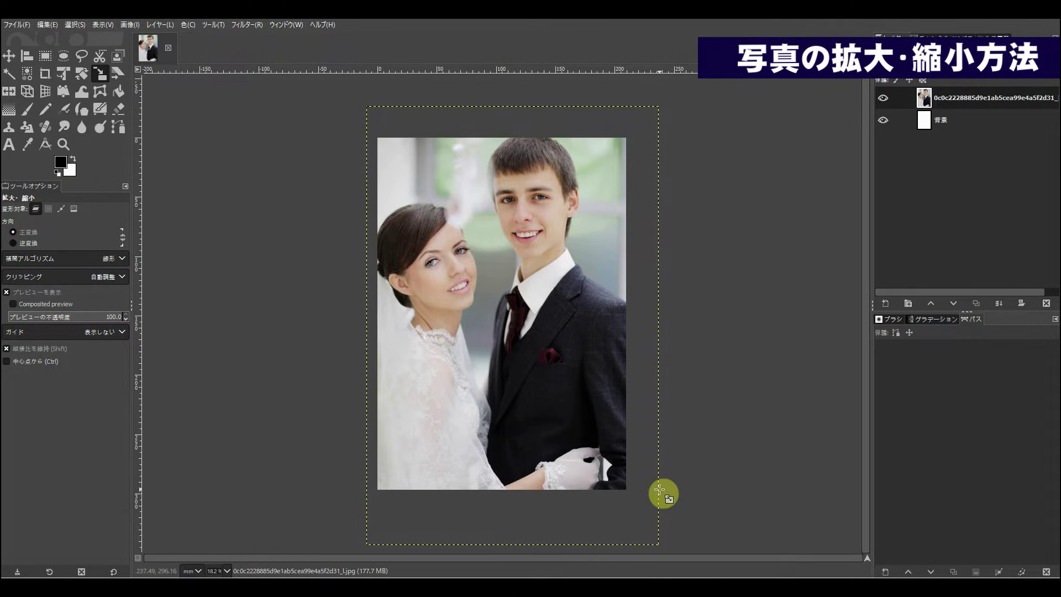
- Rescale the couple photo to 87.55 × 131.32 mm at the page's top-left and apply
{"action": "mouse_move", "coordinate": [390, 150]}
{"action": "left_mouse_down"}
{"action": "mouse_move", "coordinate": [439, 237]}
{"action": "mouse_move", "coordinate": [571, 408]}
{"action": "left_mouse_up"}
{"action": "left_click_drag", "start_coordinate": [602, 452], "coordinate": [465, 256]}
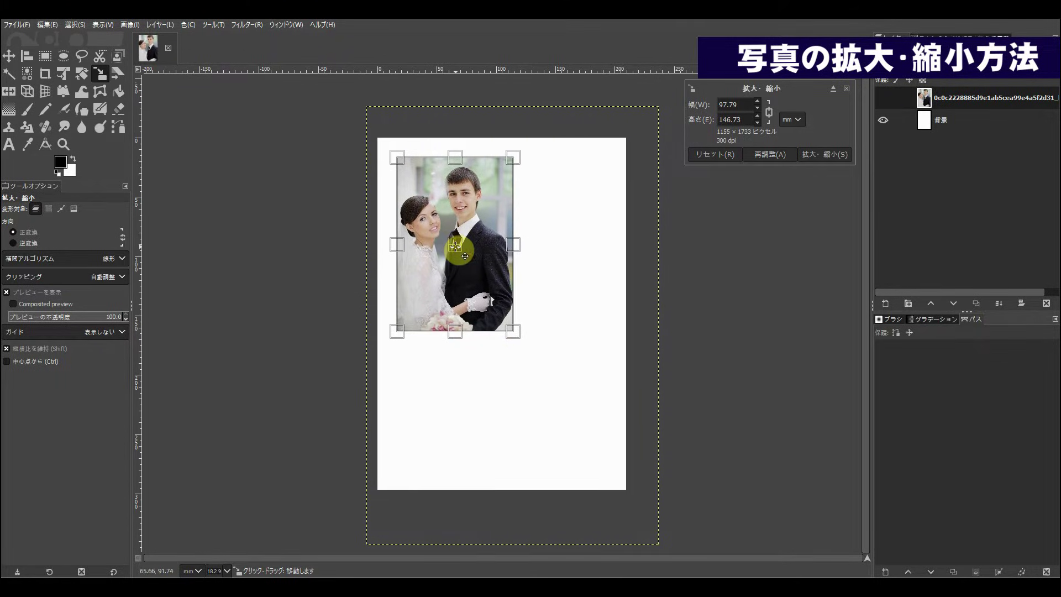
{"action": "left_click_drag", "start_coordinate": [525, 338], "coordinate": [513, 320]}
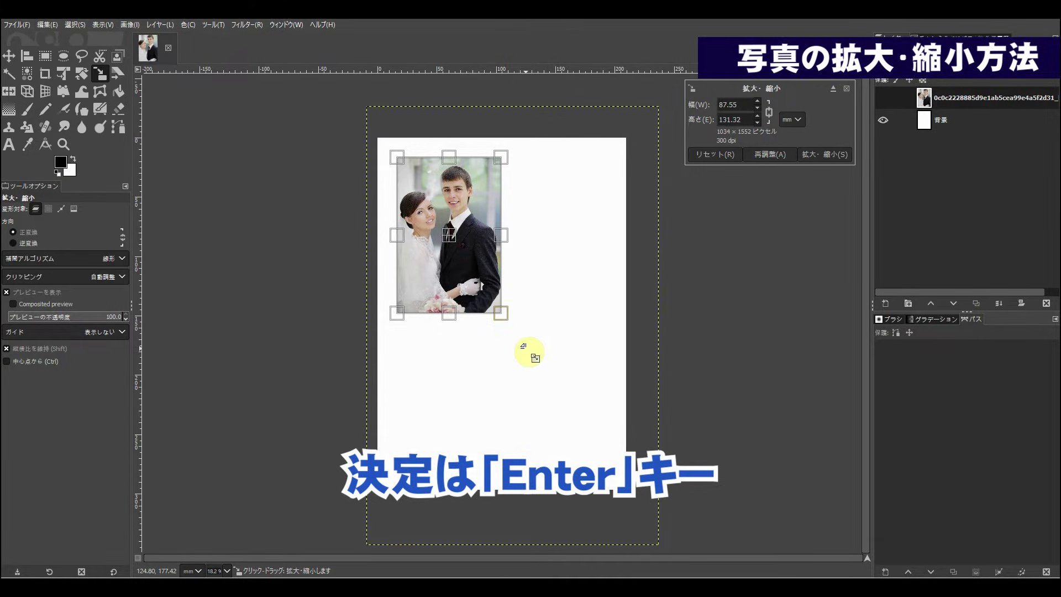
{"action": "key", "text": "Return"}
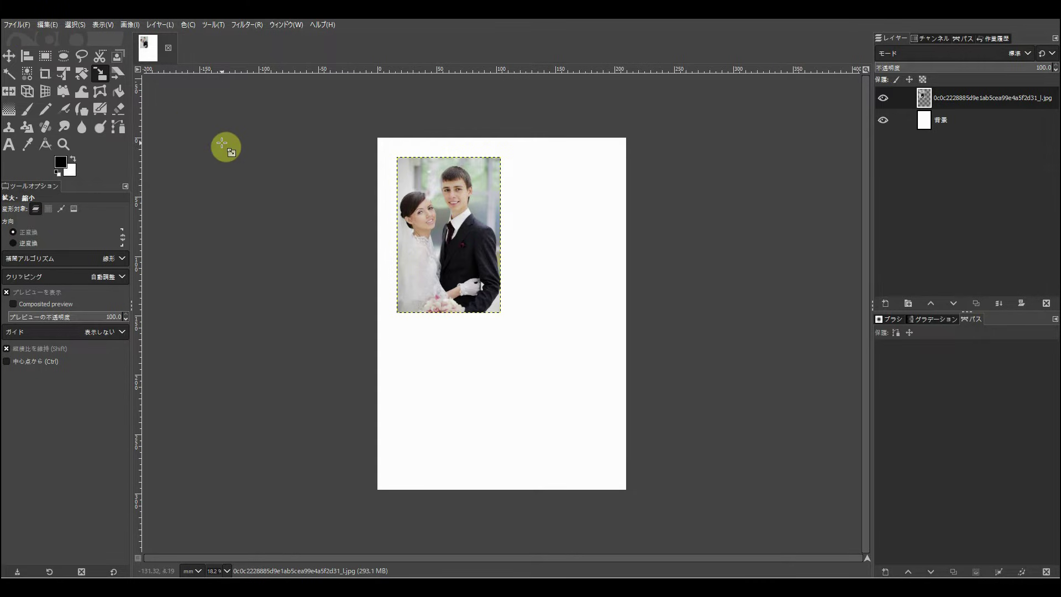
- Load gf01a201411201500.jpg through Open as Layers as the new top layer
{"action": "left_click", "coordinate": [13, 26]}
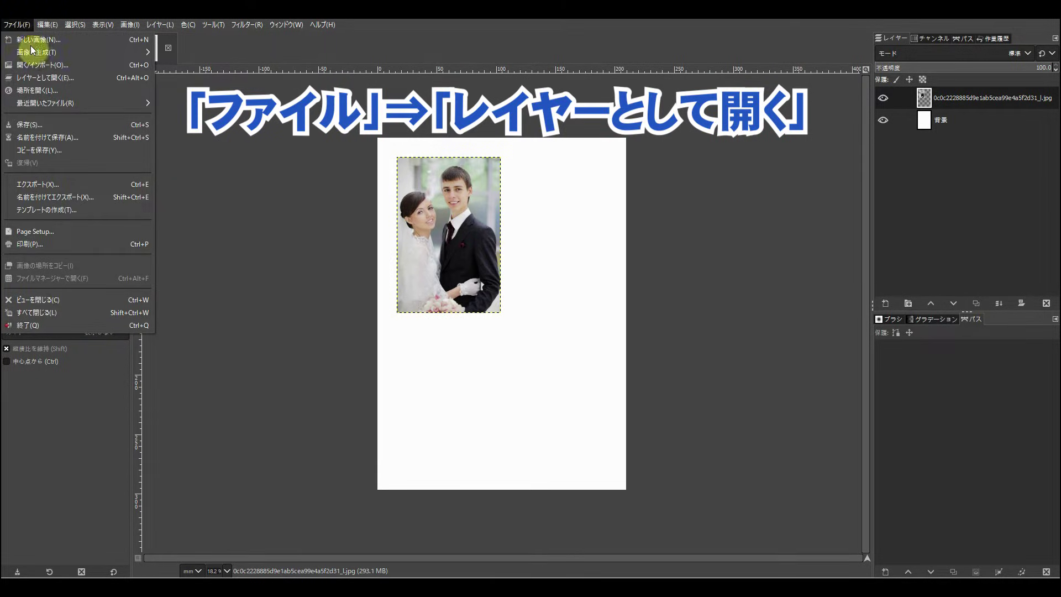
{"action": "left_click", "coordinate": [50, 78]}
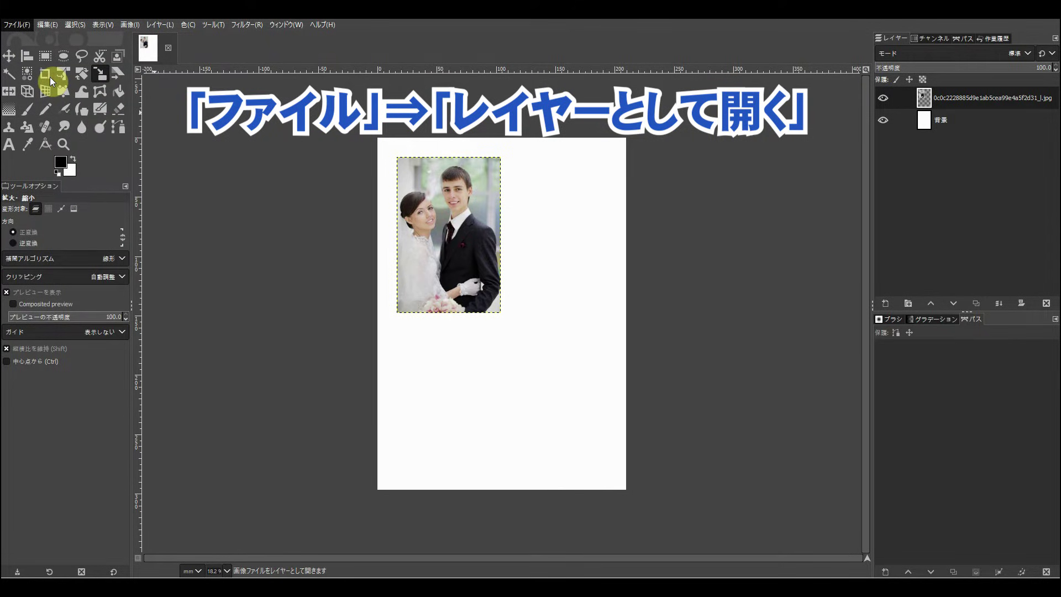
{"action": "left_click", "coordinate": [398, 152]}
{"action": "left_click", "coordinate": [707, 449]}
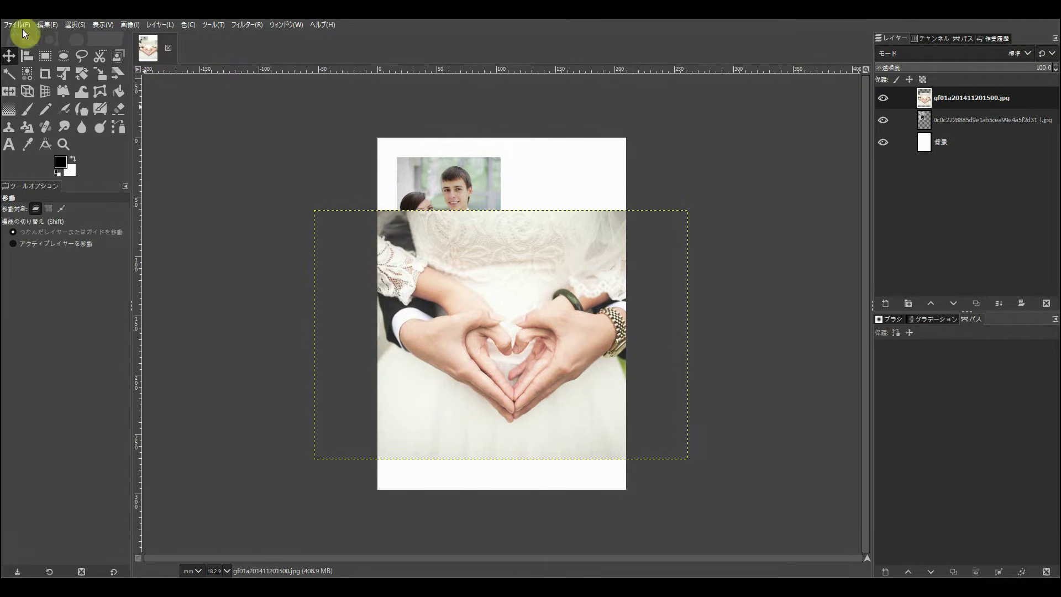
{"action": "left_click", "coordinate": [18, 25]}
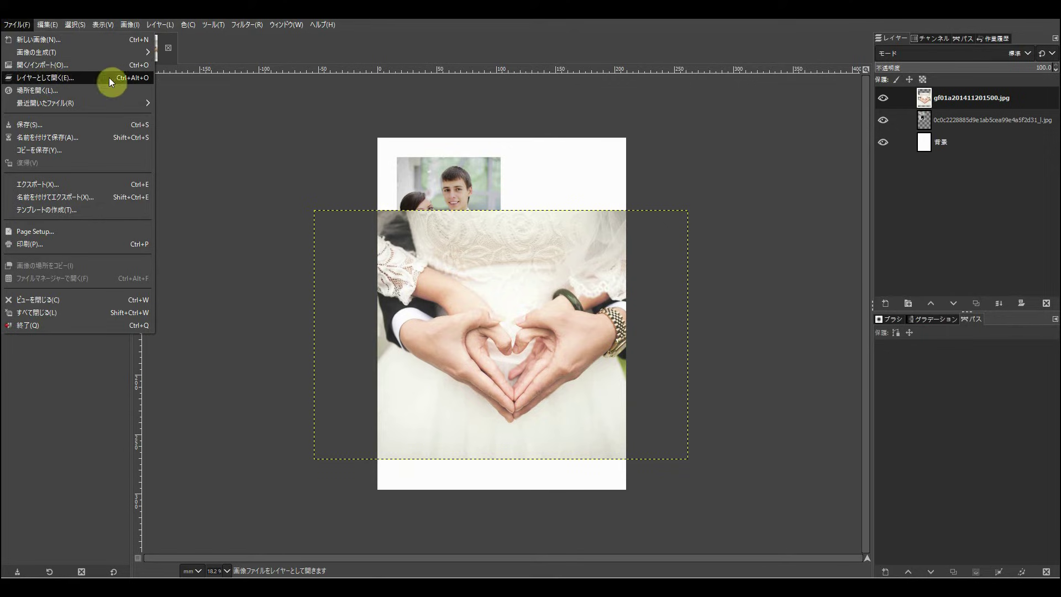
{"action": "left_click", "coordinate": [77, 78]}
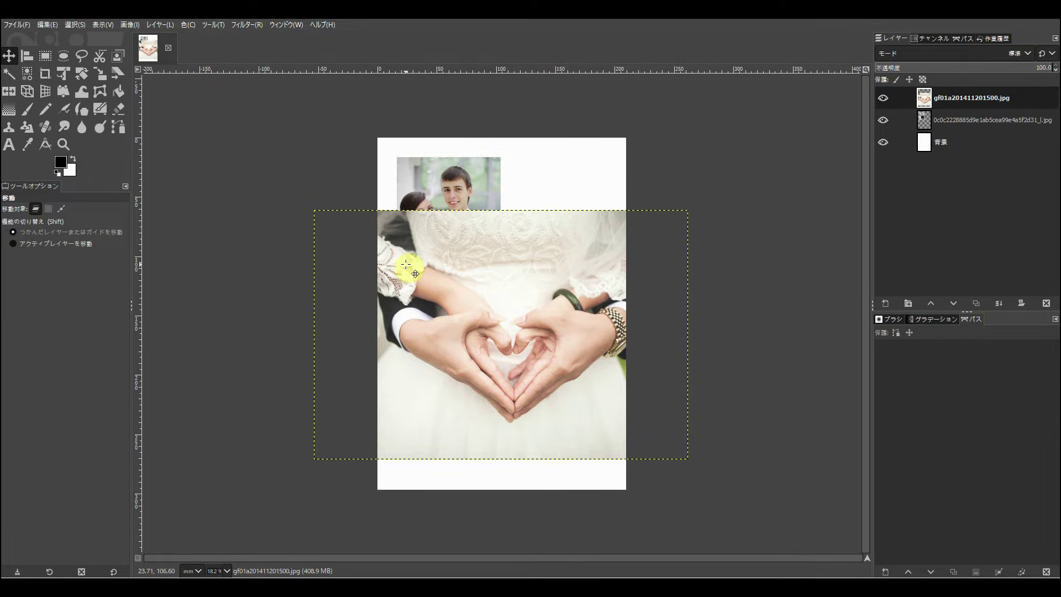
- Nudge the hands-heart photo lower and toggle its layer visibility to compare
{"action": "left_click_drag", "start_coordinate": [406, 265], "coordinate": [444, 253]}
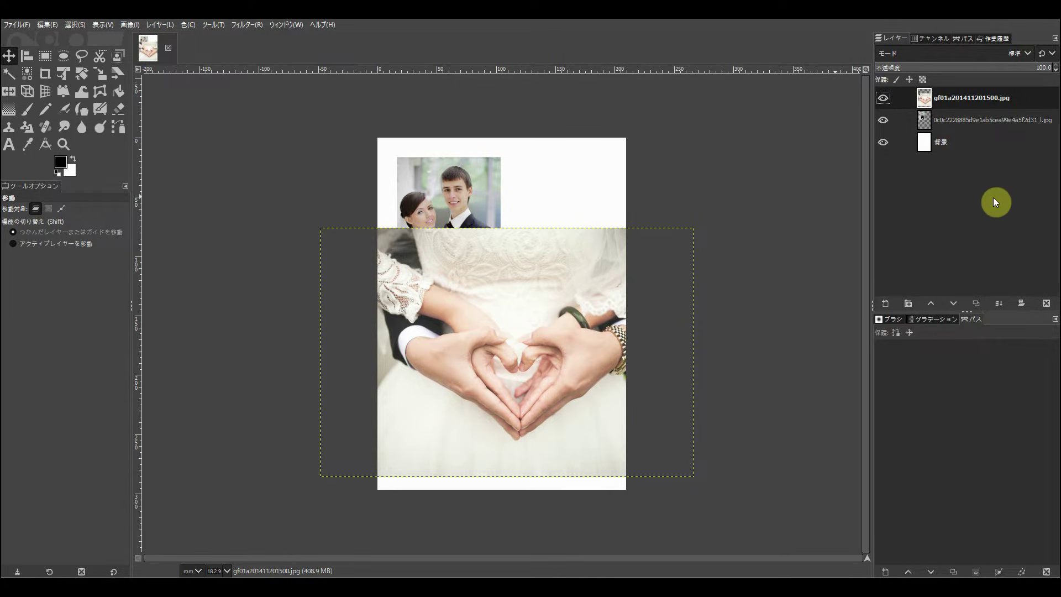
{"action": "left_click", "coordinate": [884, 98]}
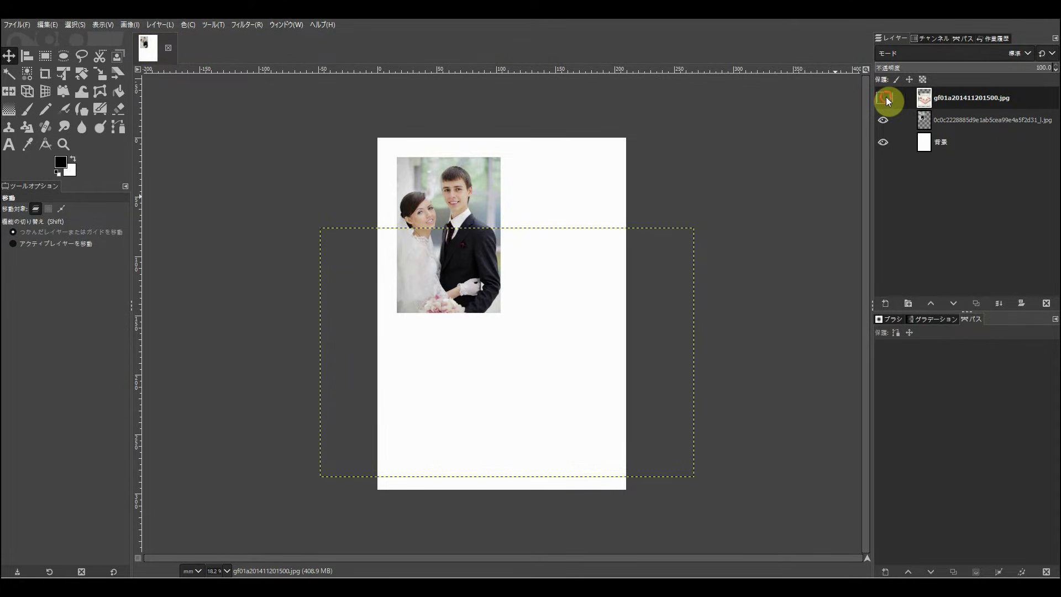
{"action": "left_click", "coordinate": [884, 98]}
{"action": "left_click", "coordinate": [885, 98]}
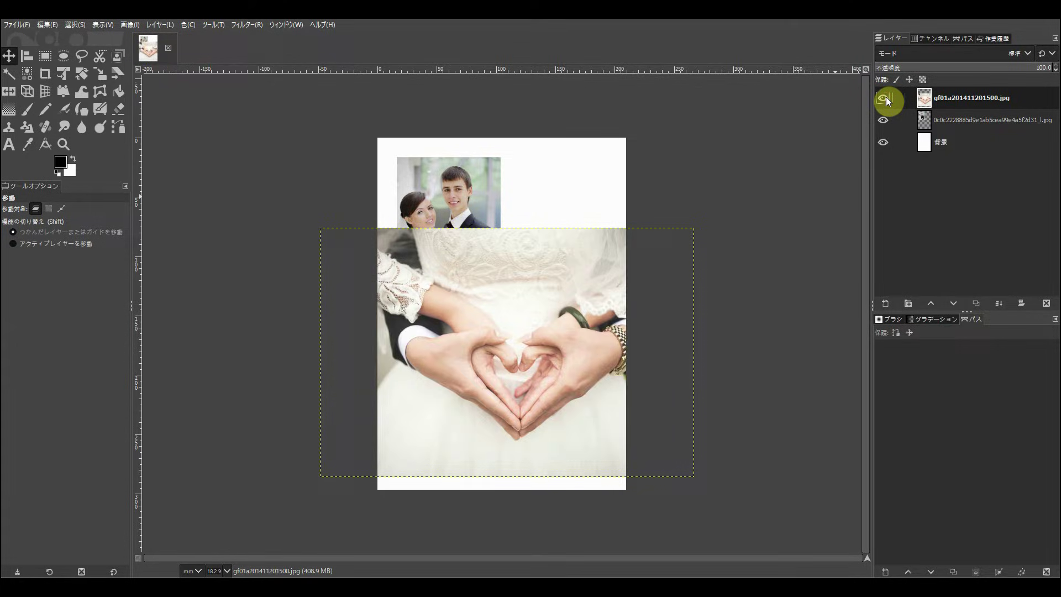
{"action": "left_click", "coordinate": [884, 98]}
- Hide the couple layer, select the Background, then re-show all photo layers
{"action": "left_click", "coordinate": [882, 120]}
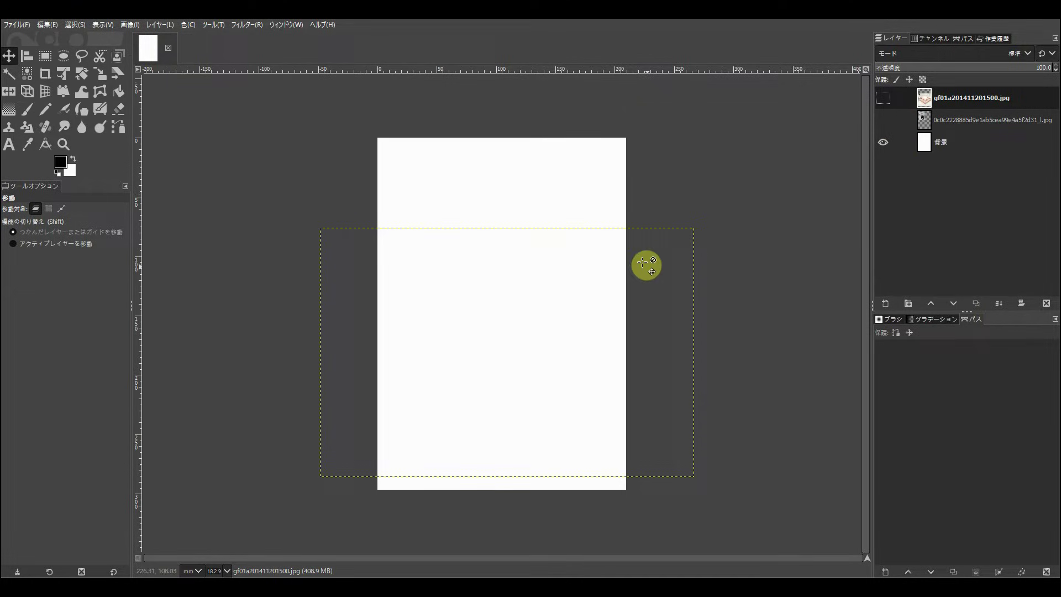
{"action": "left_click", "coordinate": [937, 140]}
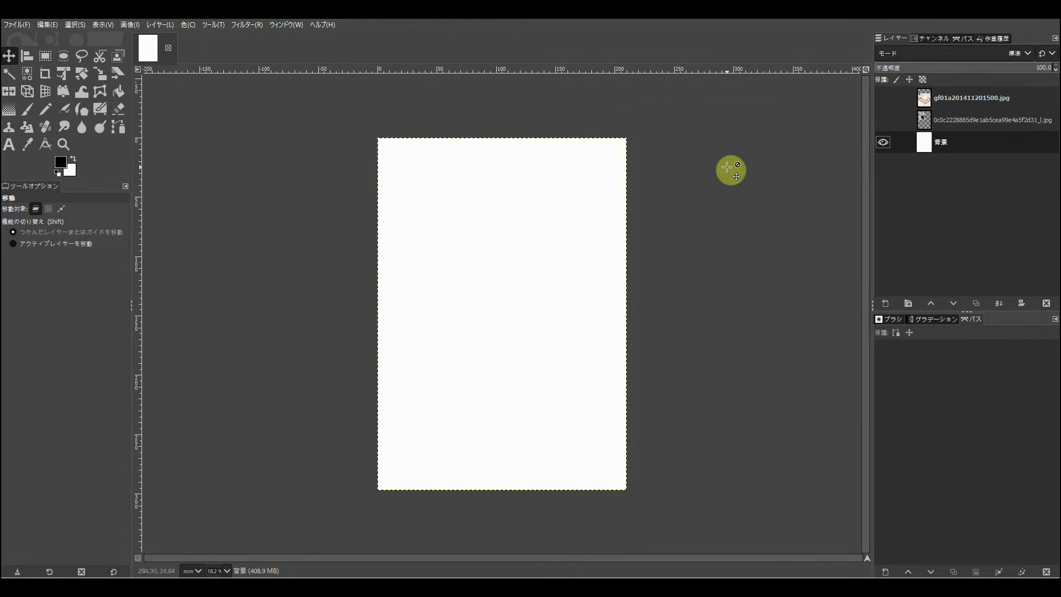
{"action": "left_click", "coordinate": [883, 120]}
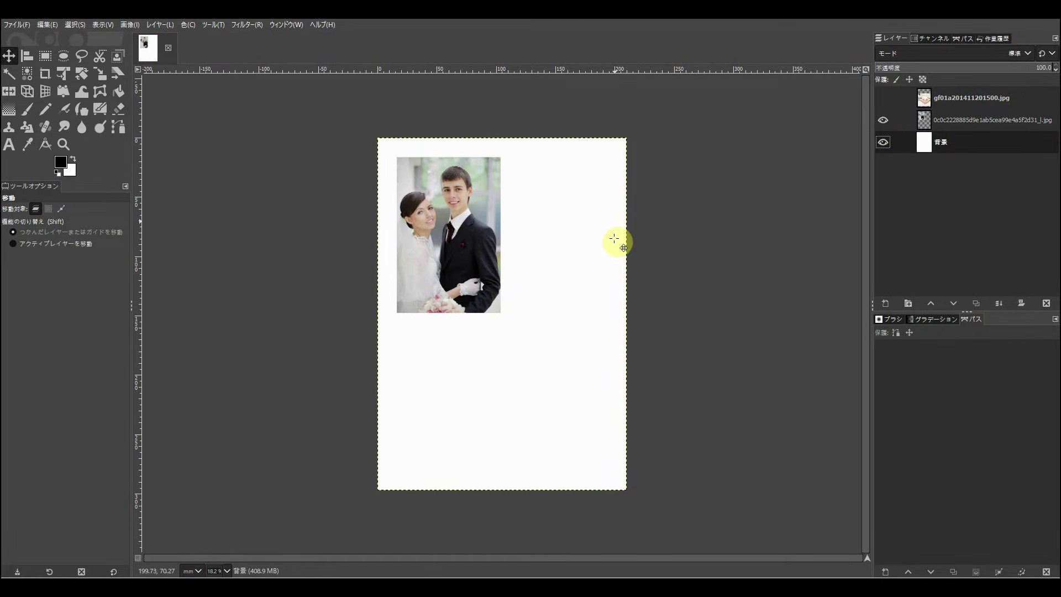
{"action": "left_click", "coordinate": [884, 100]}
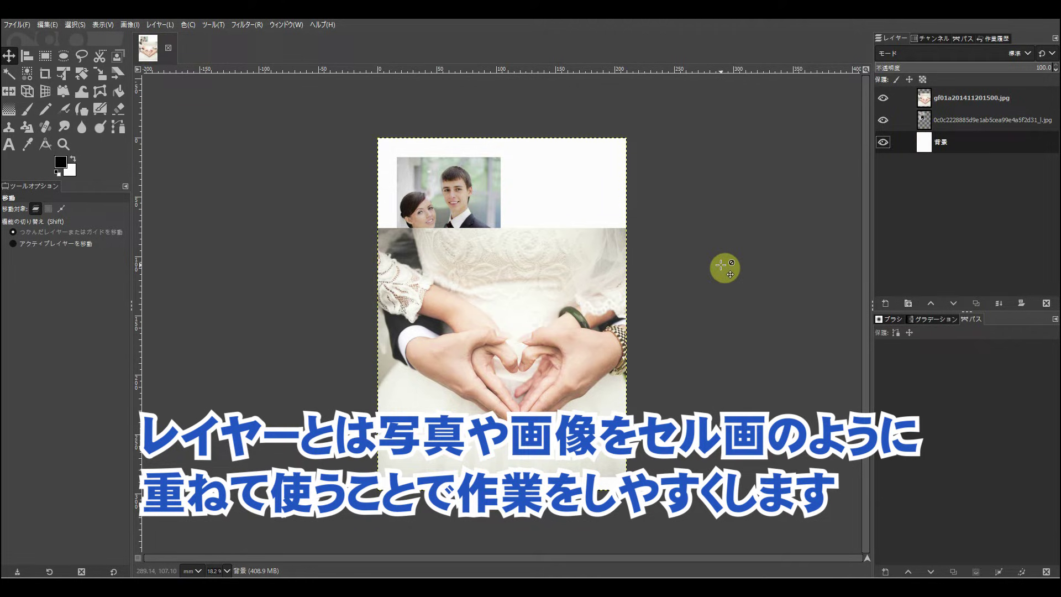
- Shift both photos right, then link the two photo layers and move them together
{"action": "mouse_move", "coordinate": [531, 255]}
{"action": "left_mouse_down"}
{"action": "mouse_move", "coordinate": [571, 272]}
{"action": "mouse_move", "coordinate": [599, 256]}
{"action": "left_mouse_up"}
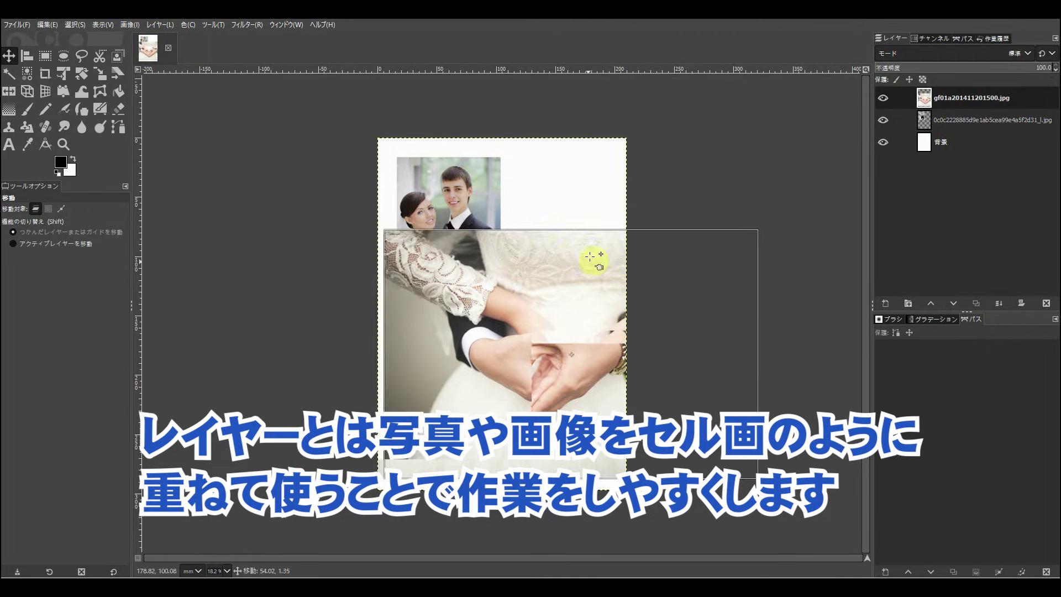
{"action": "mouse_move", "coordinate": [414, 210]}
{"action": "left_mouse_down"}
{"action": "mouse_move", "coordinate": [481, 204]}
{"action": "mouse_move", "coordinate": [422, 200]}
{"action": "left_mouse_up"}
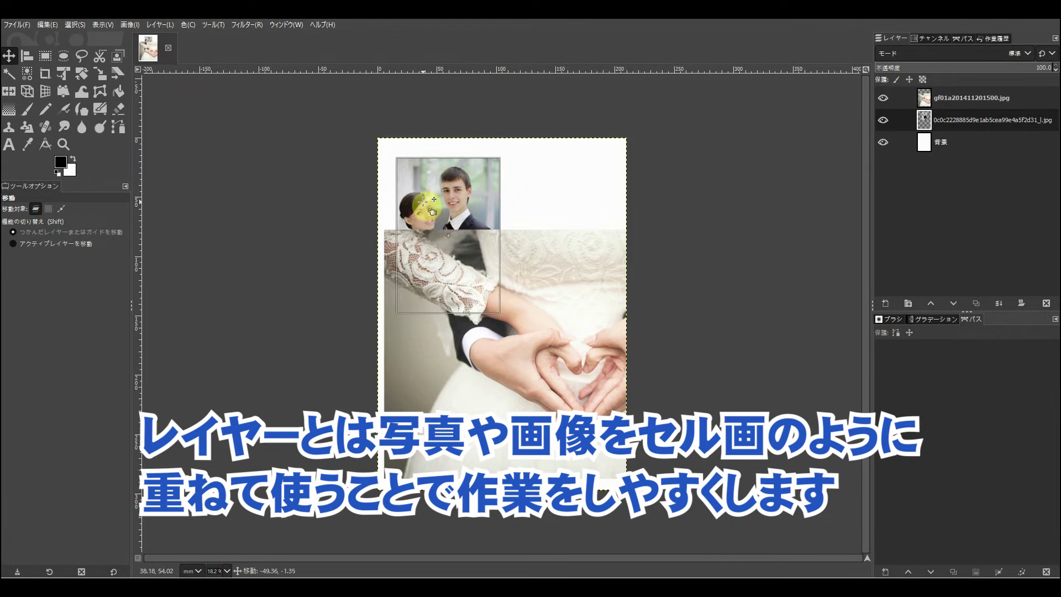
{"action": "left_click_drag", "start_coordinate": [423, 200], "coordinate": [425, 200]}
{"action": "key", "text": "Page_Down"}
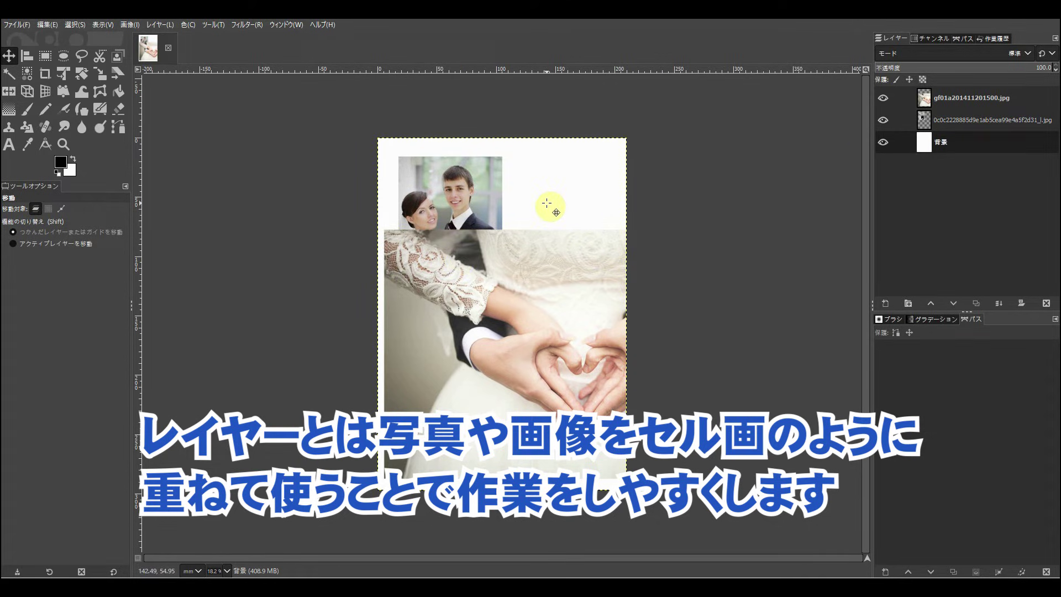
{"action": "left_click", "coordinate": [898, 98]}
{"action": "left_click", "coordinate": [899, 120]}
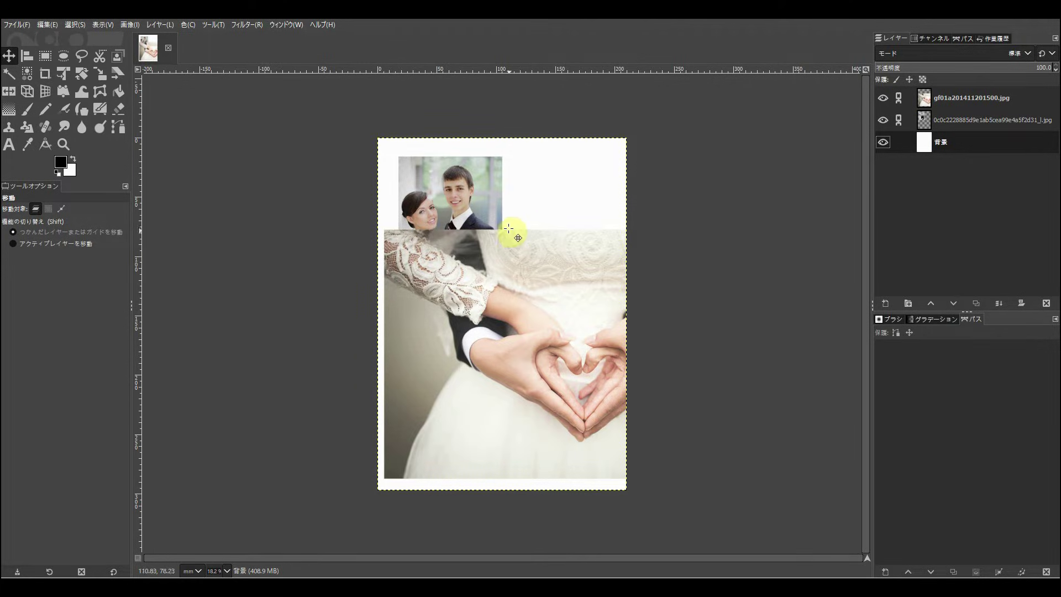
{"action": "left_click_drag", "start_coordinate": [491, 187], "coordinate": [485, 197]}
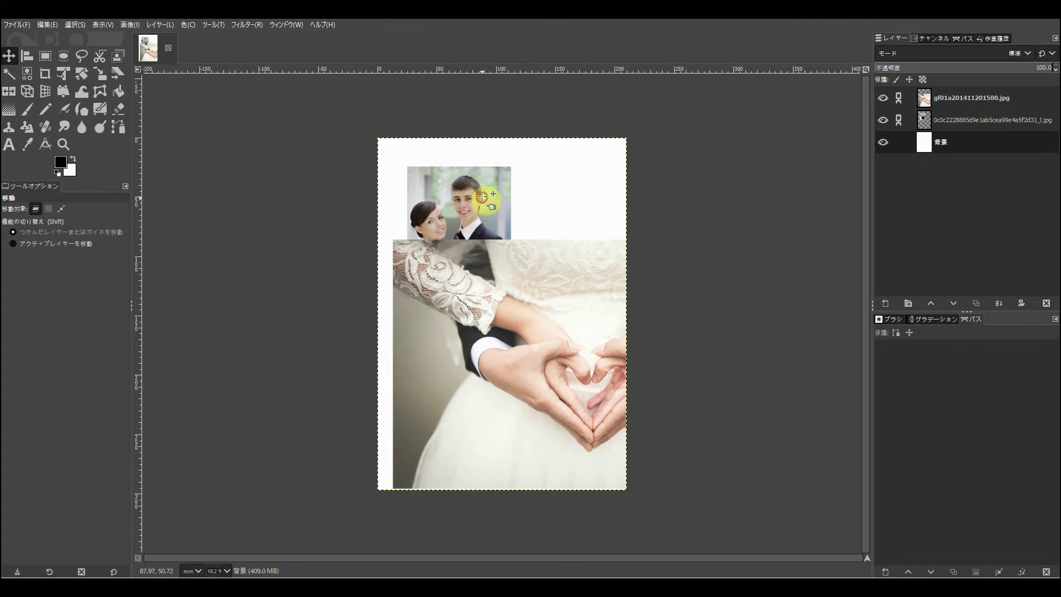
{"action": "left_click_drag", "start_coordinate": [486, 196], "coordinate": [473, 176]}
- Unlink the heart photo, place it below the couple photo, and begin scaling it
{"action": "left_click", "coordinate": [898, 98]}
{"action": "mouse_move", "coordinate": [452, 305]}
{"action": "left_mouse_down"}
{"action": "mouse_move", "coordinate": [443, 350]}
{"action": "mouse_move", "coordinate": [508, 326]}
{"action": "left_mouse_up"}
{"action": "left_click", "coordinate": [872, 142]}
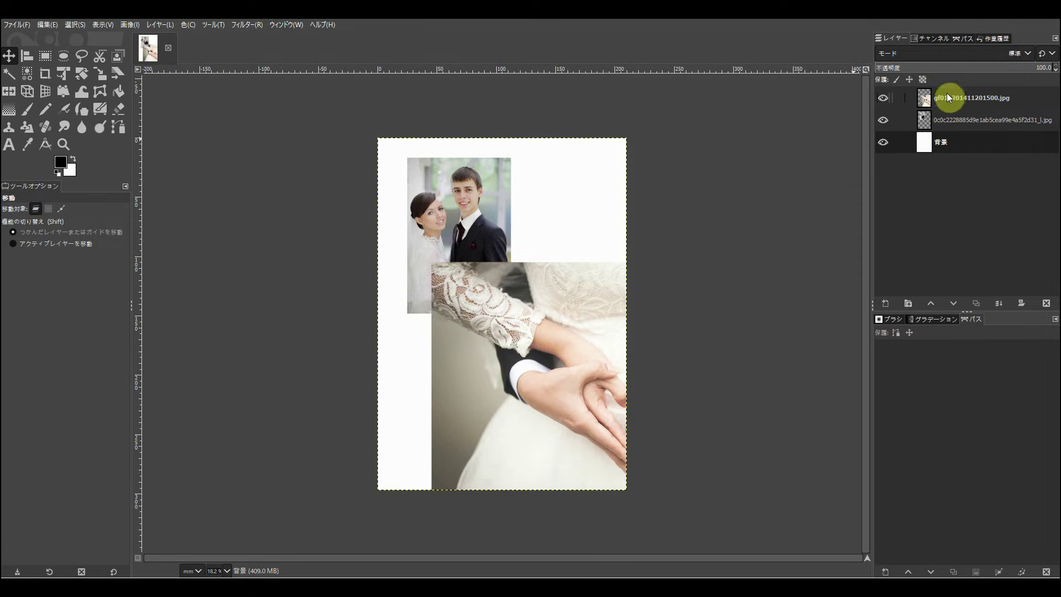
{"action": "left_click_drag", "start_coordinate": [538, 355], "coordinate": [477, 318]}
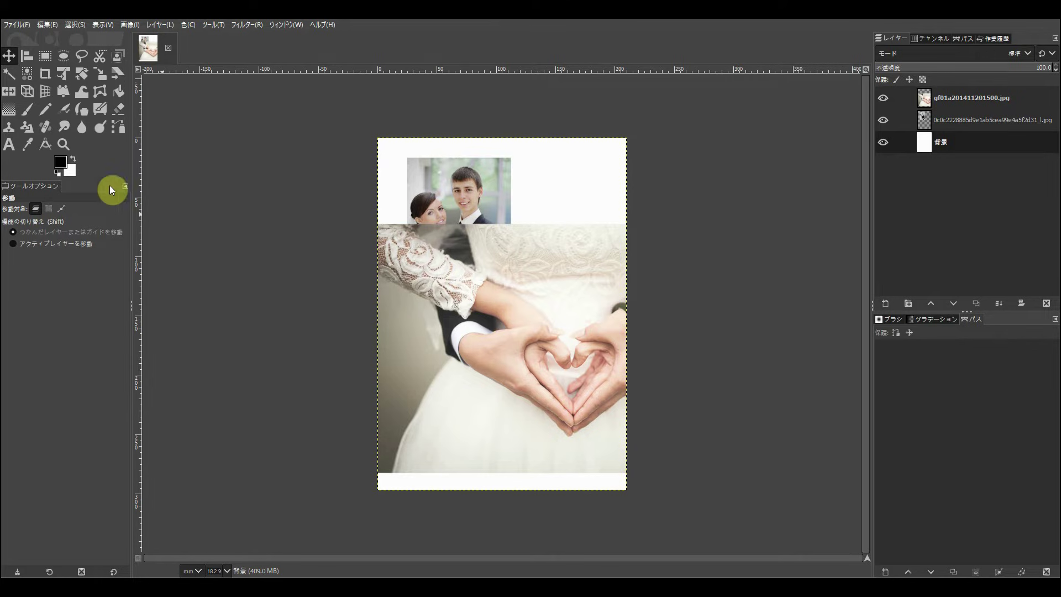
{"action": "left_click", "coordinate": [100, 73]}
{"action": "left_click_drag", "start_coordinate": [434, 284], "coordinate": [594, 365]}
- Scale the heart-hands photo to 176.53 × 117.52 mm below the couple photo and apply
{"action": "left_click_drag", "start_coordinate": [671, 423], "coordinate": [544, 410]}
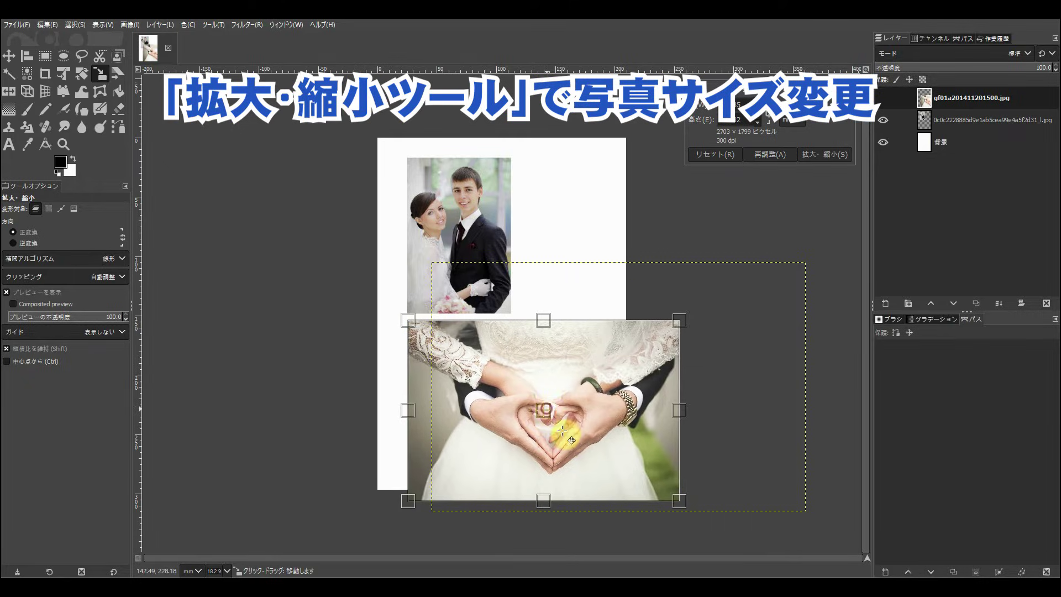
{"action": "left_click_drag", "start_coordinate": [687, 502], "coordinate": [606, 466]}
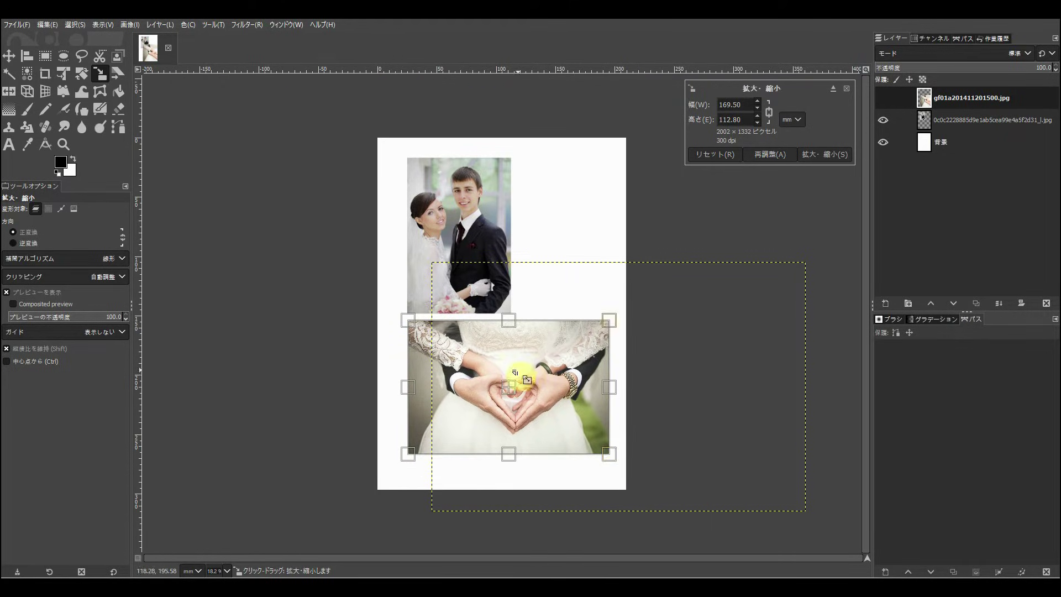
{"action": "left_click_drag", "start_coordinate": [509, 387], "coordinate": [510, 395]}
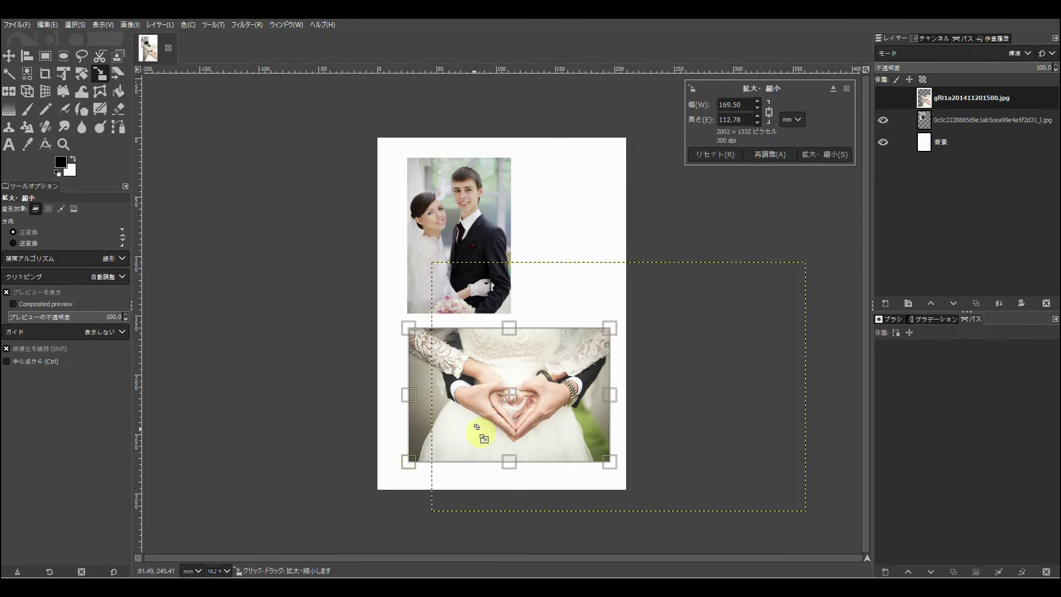
{"action": "left_click_drag", "start_coordinate": [408, 461], "coordinate": [400, 466]}
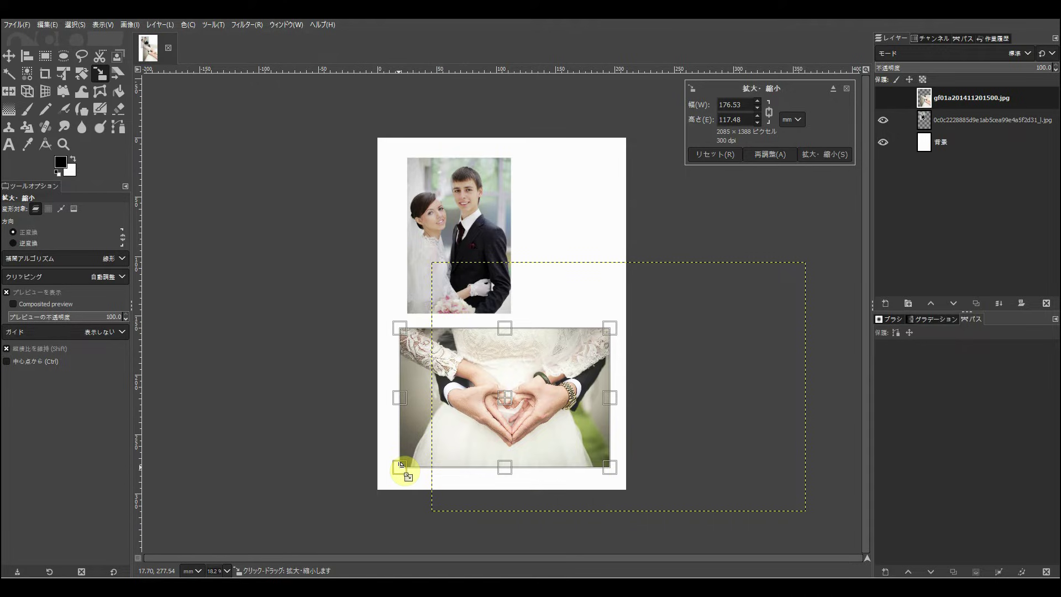
{"action": "left_click_drag", "start_coordinate": [509, 395], "coordinate": [506, 397]}
{"action": "key", "text": "Return"}
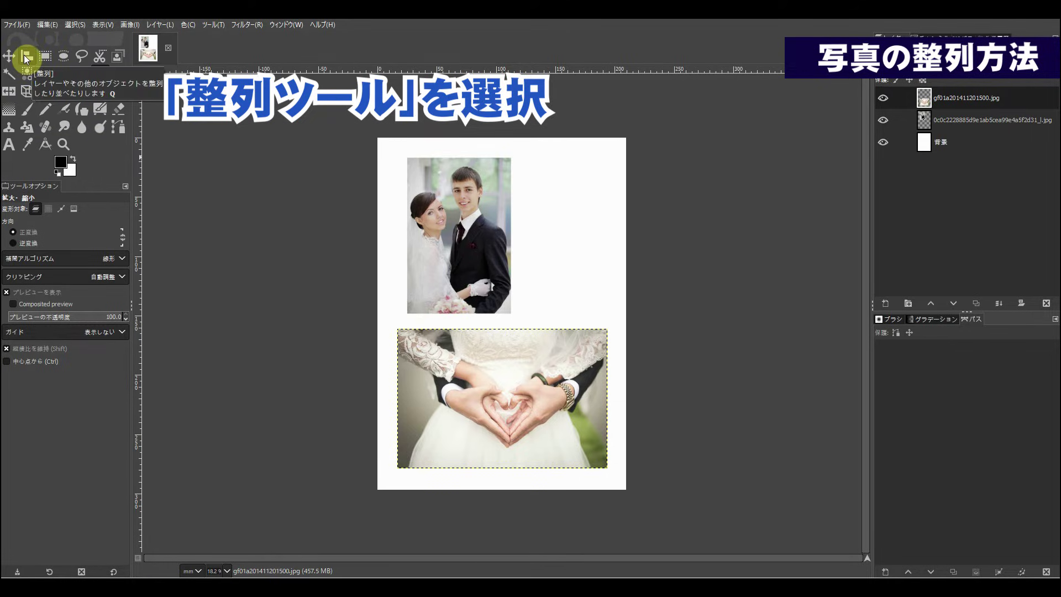
- With the Align tool, take the heart-hands photo as reference and Shift-add the couple photo
{"action": "left_click", "coordinate": [26, 57]}
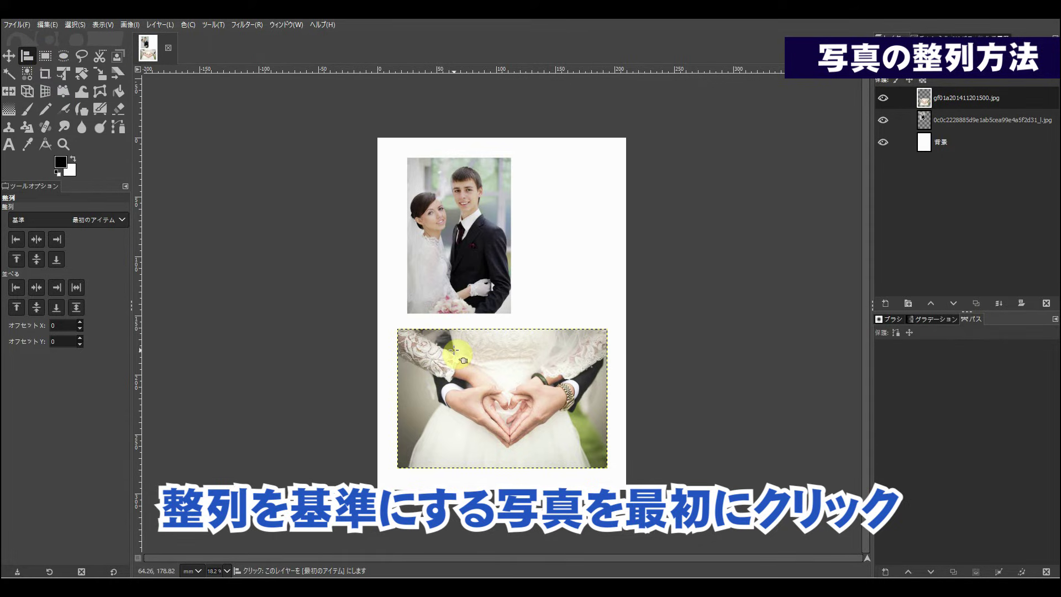
{"action": "left_click", "coordinate": [453, 349]}
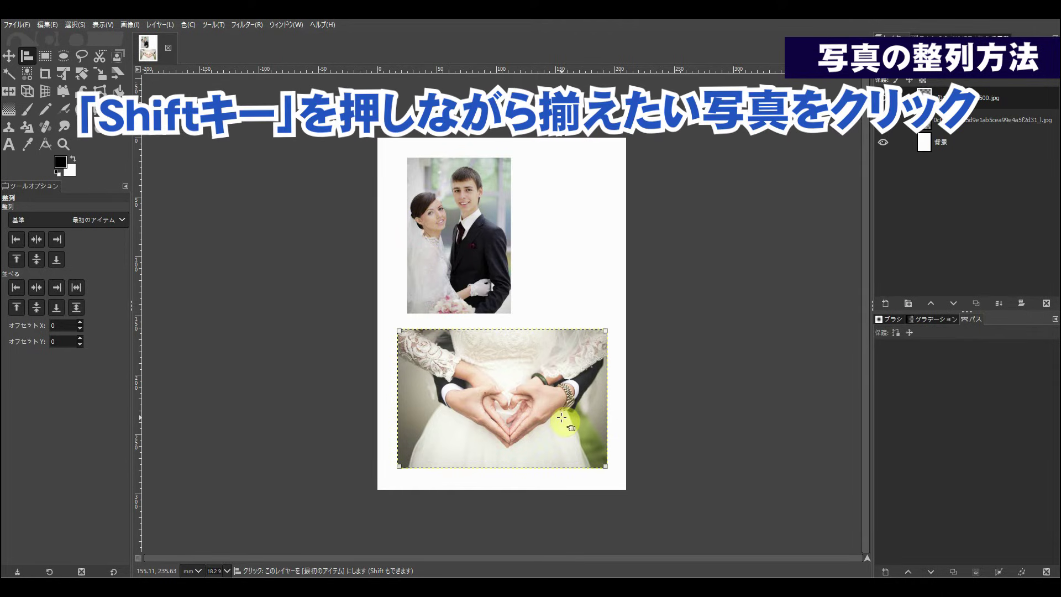
{"action": "key", "text": "shift"}
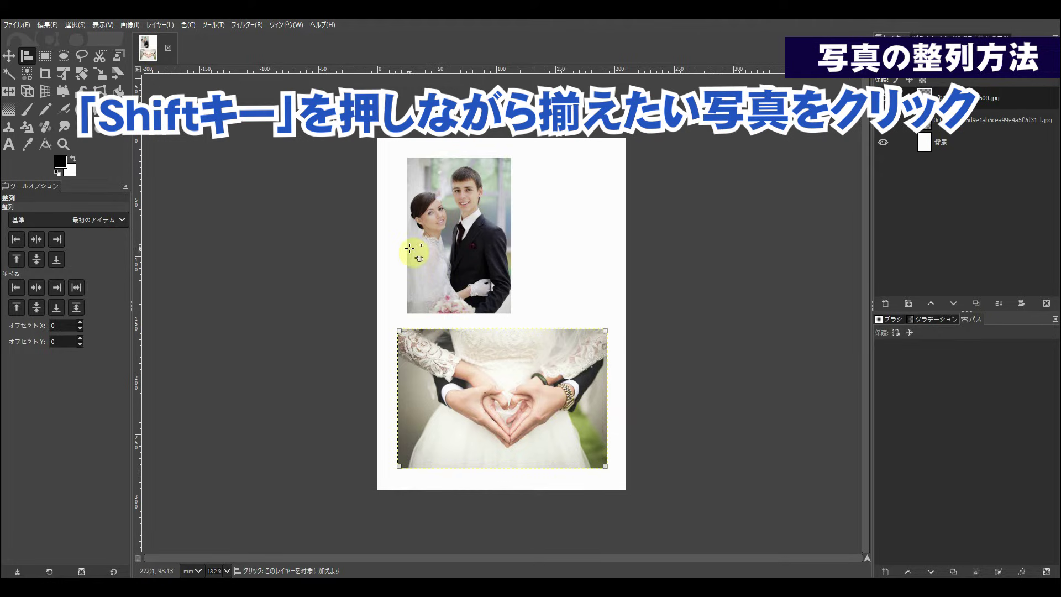
{"action": "left_click", "coordinate": [450, 193], "text": "shift"}
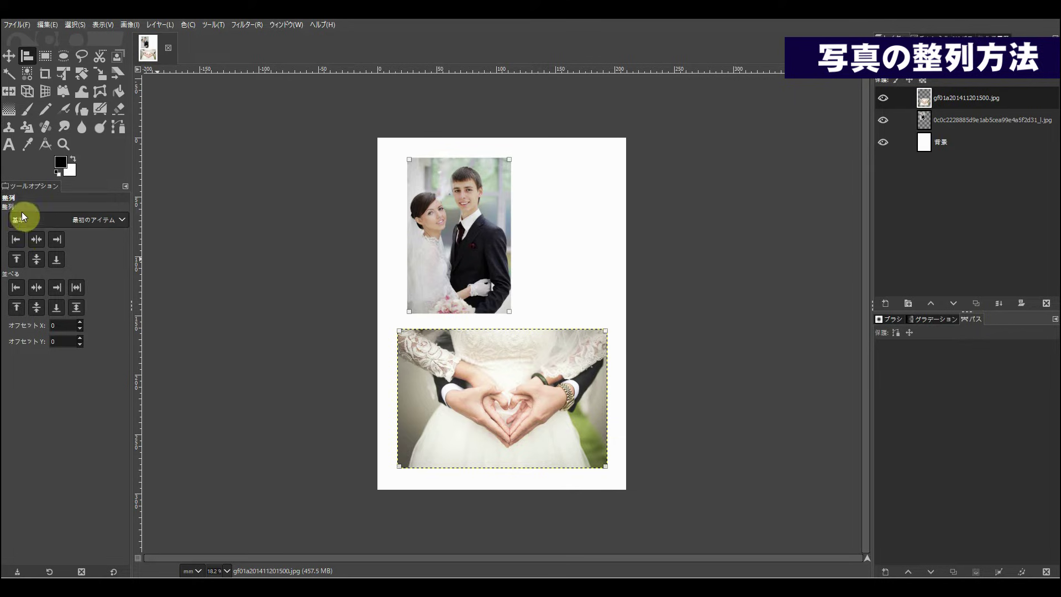
- Align both photos' left edges and space the heart photo 1800 below the couple photo
{"action": "left_click", "coordinate": [16, 241]}
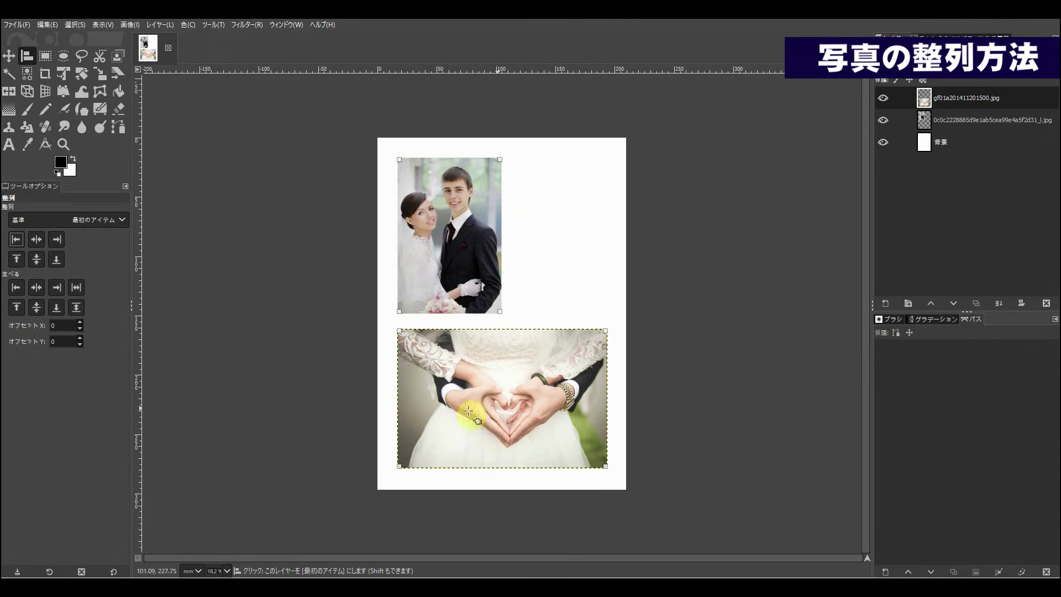
{"action": "left_click", "coordinate": [358, 277]}
{"action": "type", "text": "1500"}
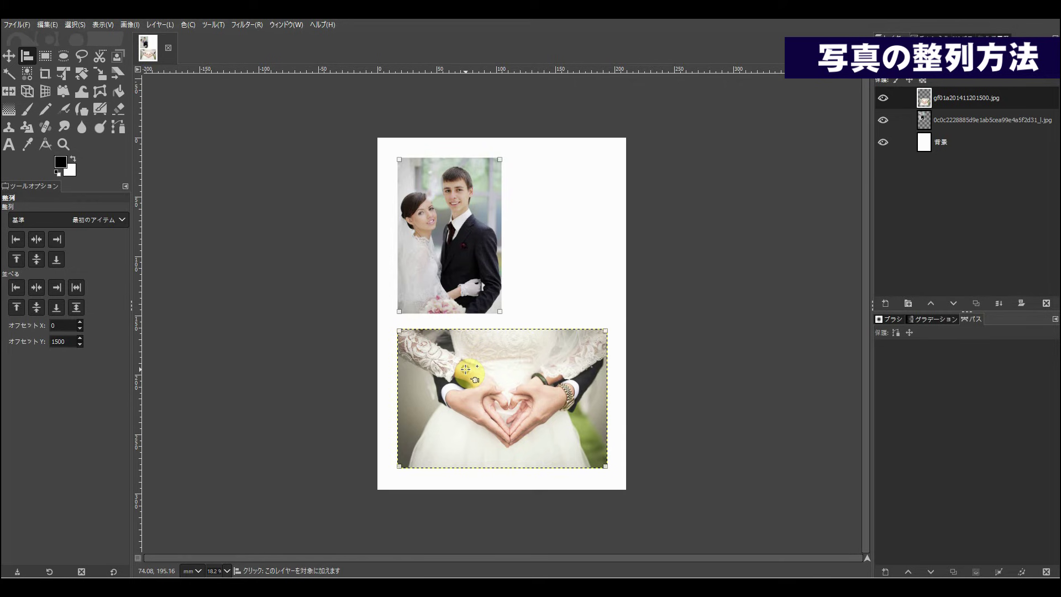
{"action": "left_click", "coordinate": [58, 342]}
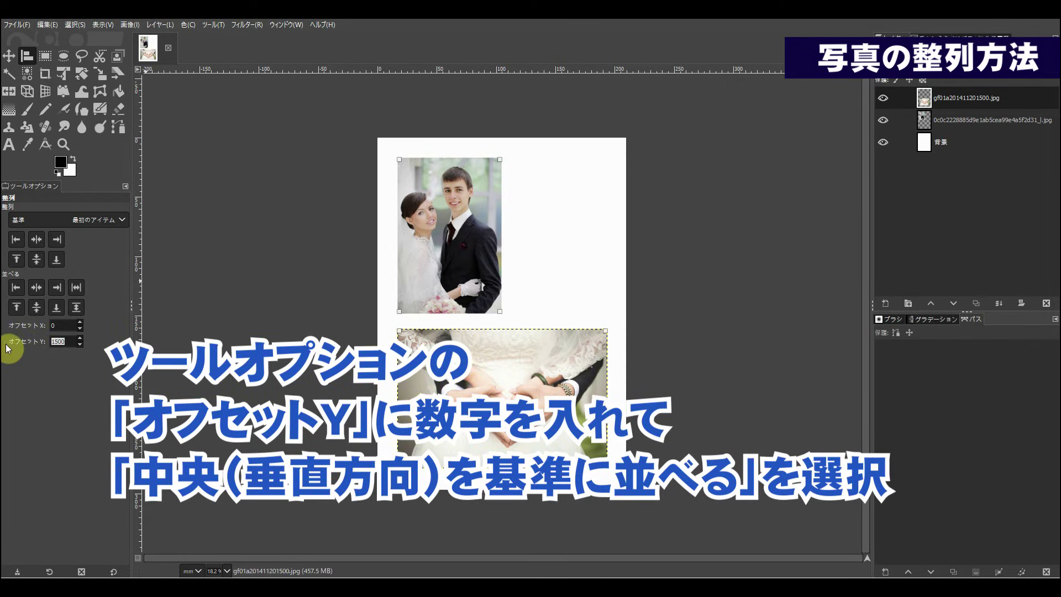
{"action": "type", "text": "1800"}
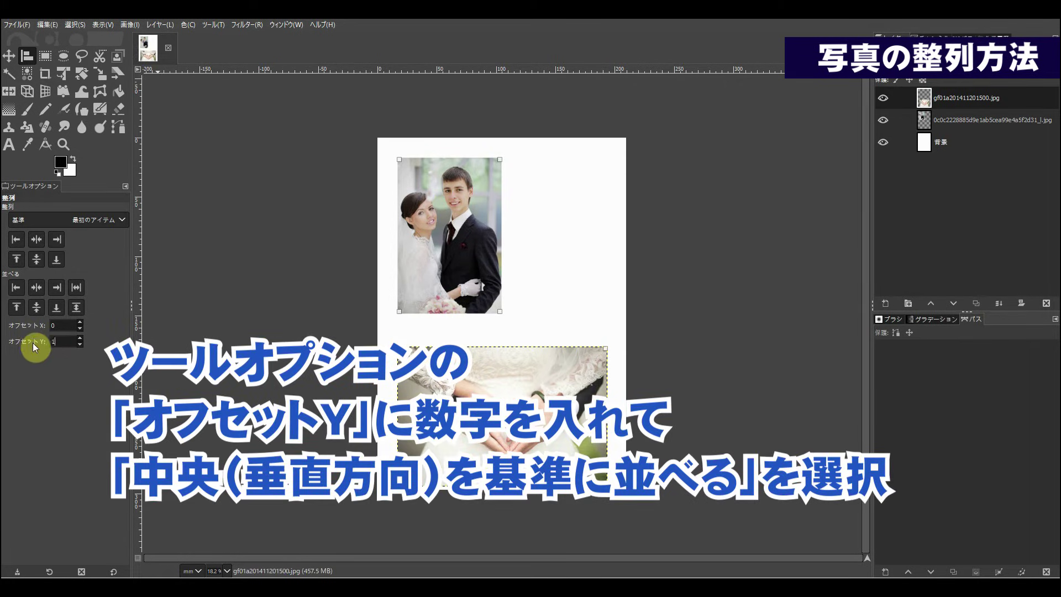
{"action": "left_click", "coordinate": [36, 308]}
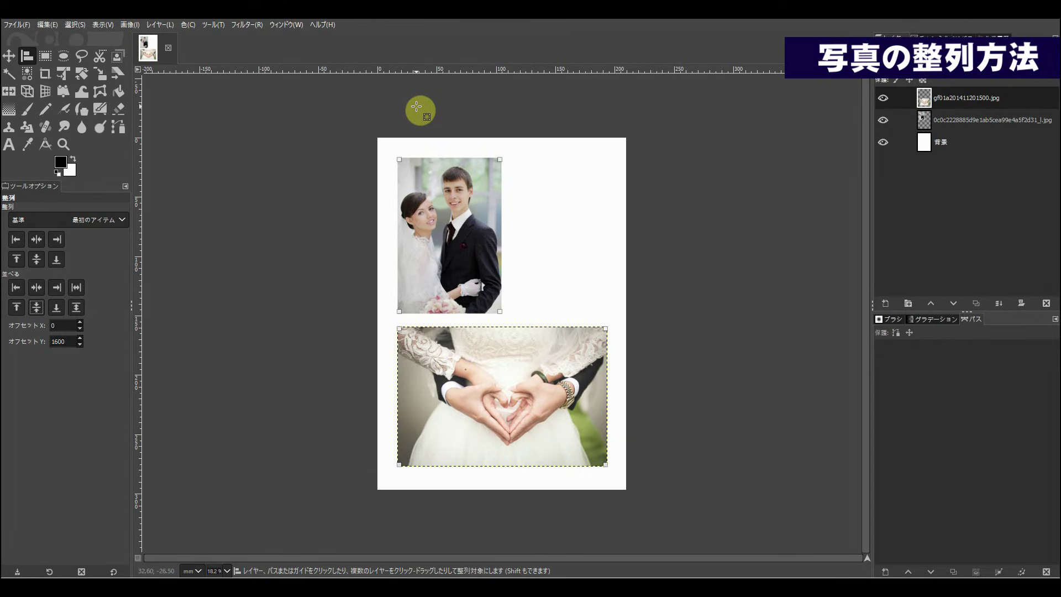
{"action": "left_click", "coordinate": [18, 26]}
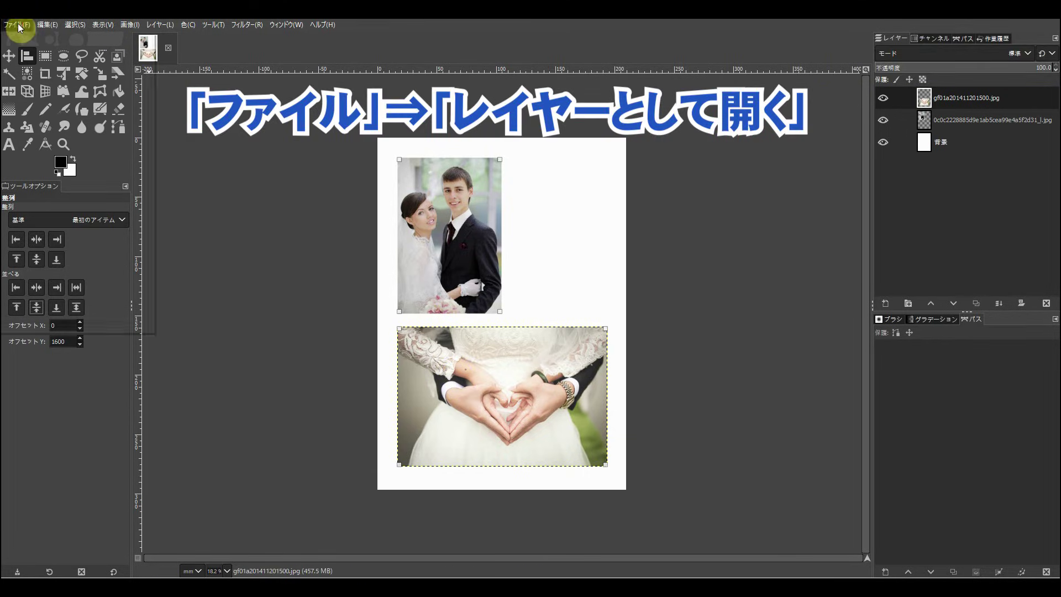
- Open the full-length wedding photo as a top layer, convert its colour profile, then hide it
{"action": "left_click", "coordinate": [42, 85]}
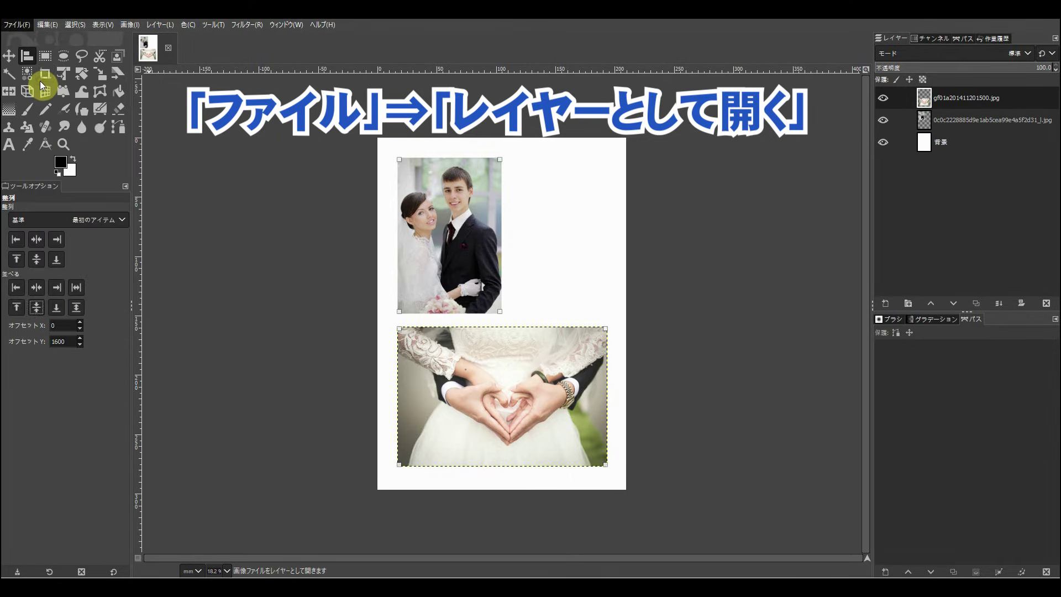
{"action": "left_click", "coordinate": [393, 137]}
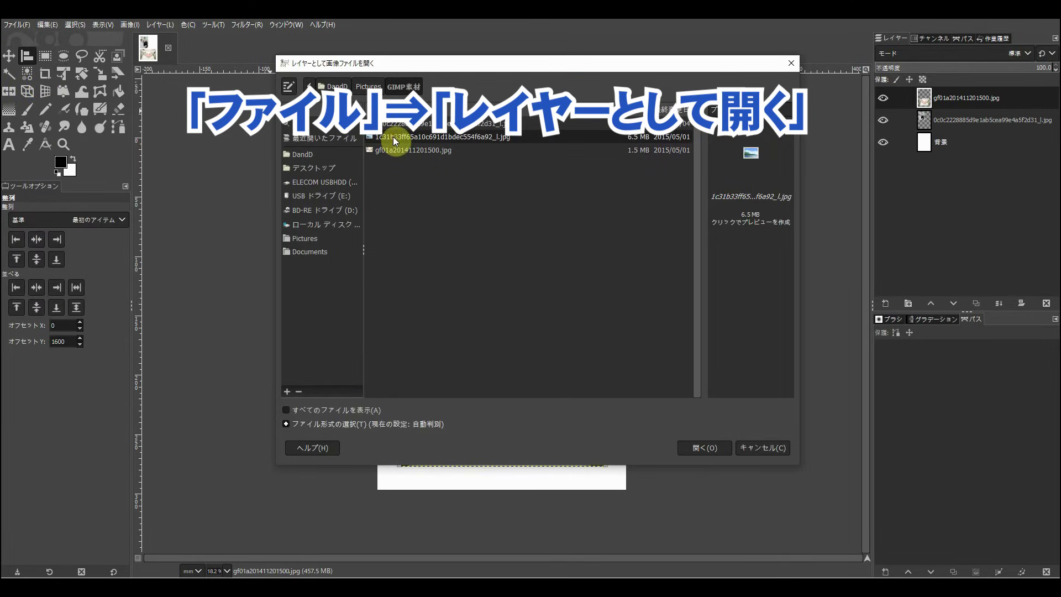
{"action": "left_click", "coordinate": [705, 447]}
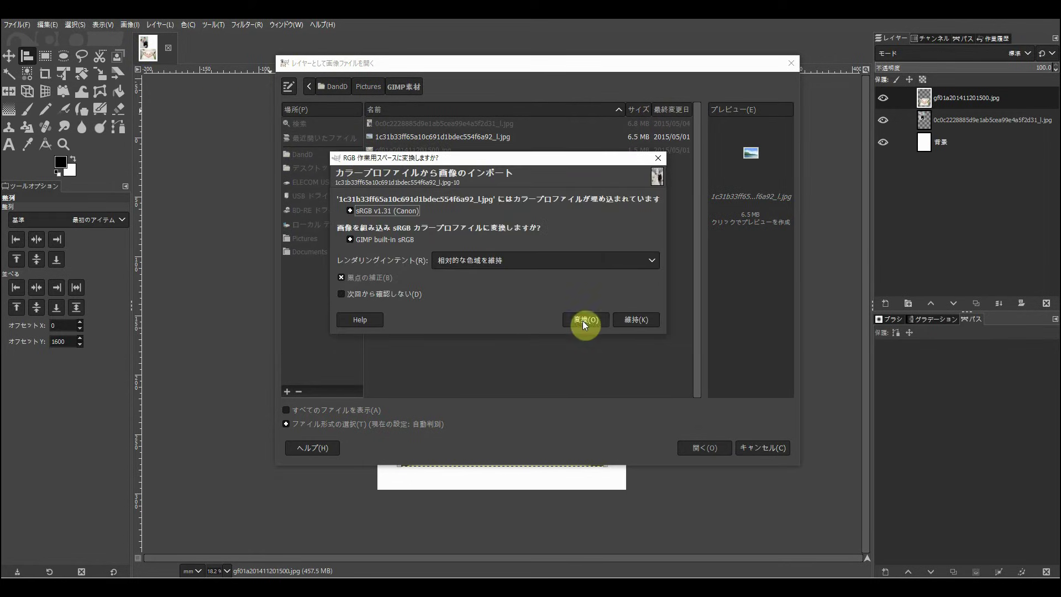
{"action": "left_click", "coordinate": [585, 321]}
{"action": "key", "text": "m"}
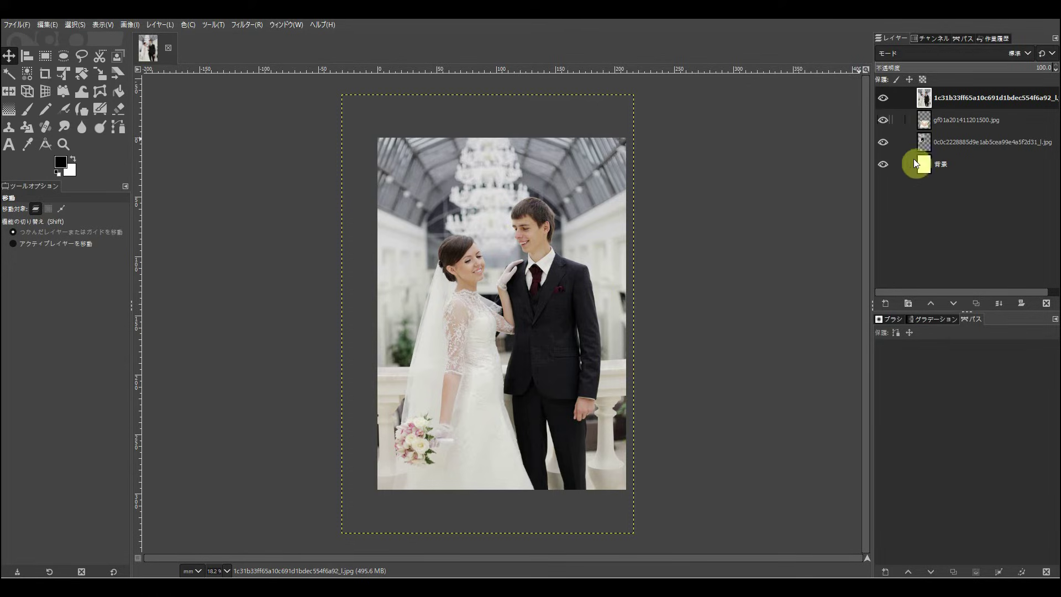
{"action": "left_click", "coordinate": [883, 100]}
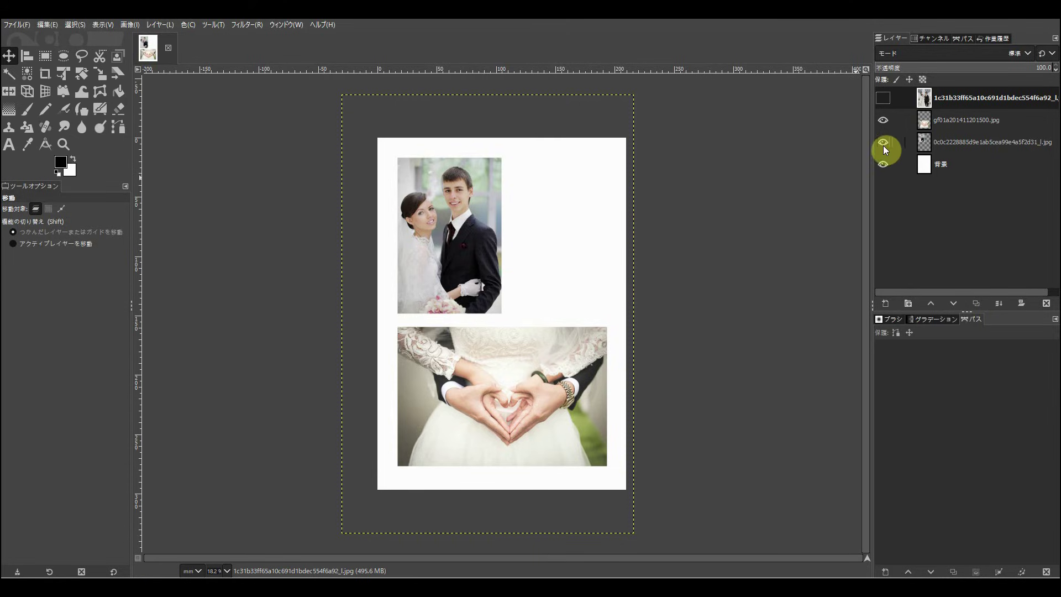
- Show the wedding photo layer again and set Ellipse Select to a fixed 1:1 aspect
{"action": "left_click", "coordinate": [883, 99]}
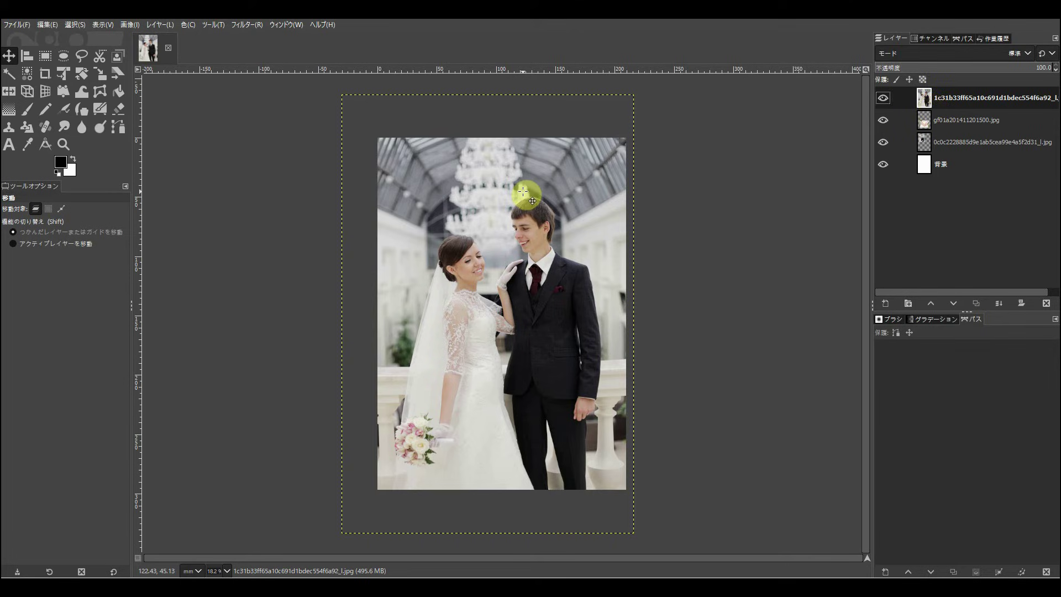
{"action": "left_click", "coordinate": [64, 55]}
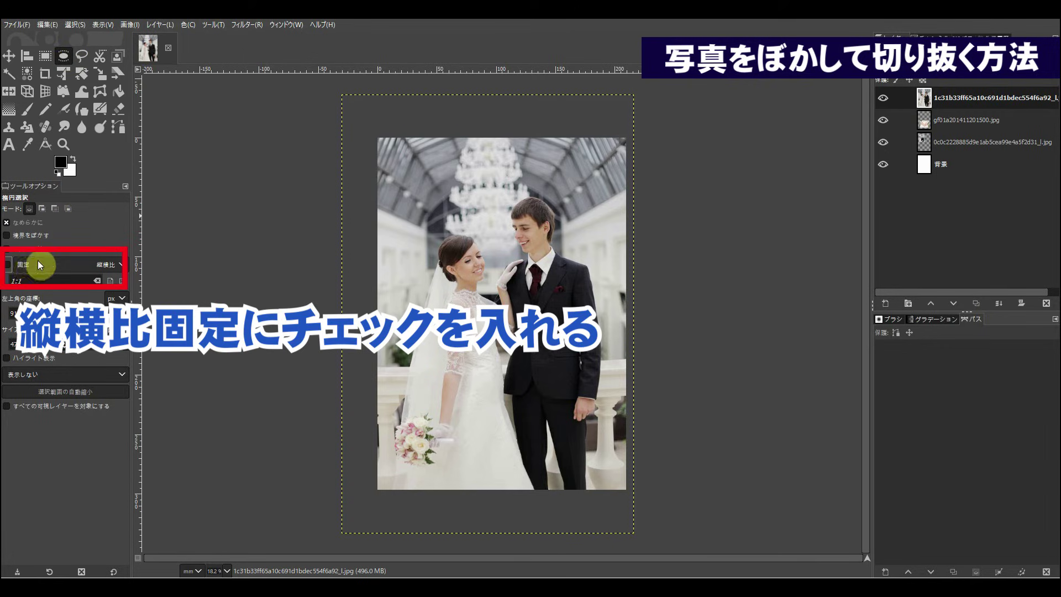
{"action": "left_click", "coordinate": [7, 269]}
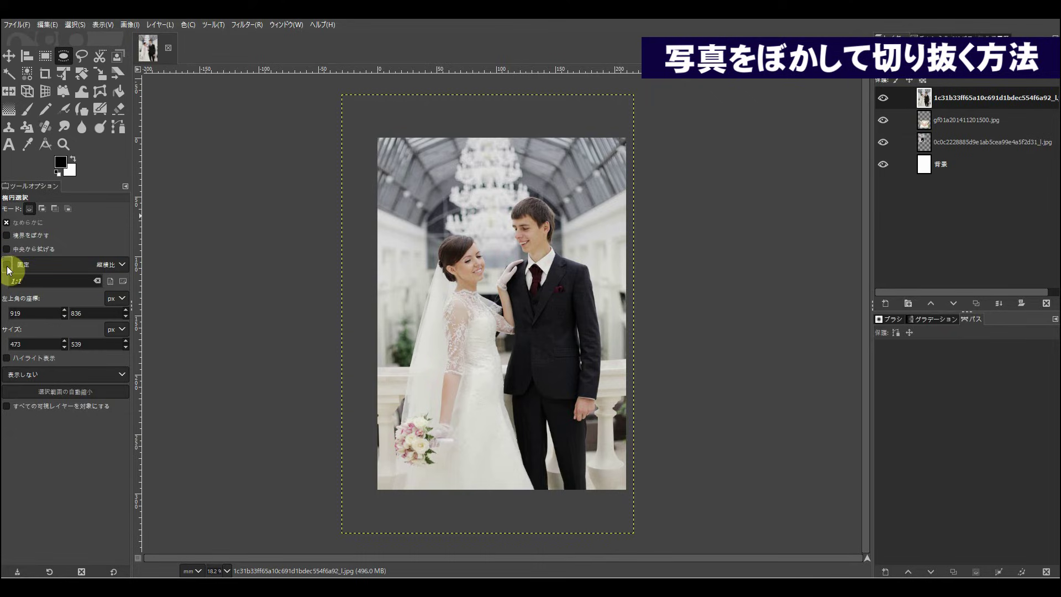
- Select a circle around the couple's faces and feather it by 20.00 mm
{"action": "mouse_move", "coordinate": [439, 198]}
{"action": "left_mouse_down"}
{"action": "mouse_move", "coordinate": [587, 331]}
{"action": "mouse_move", "coordinate": [525, 299]}
{"action": "left_mouse_up"}
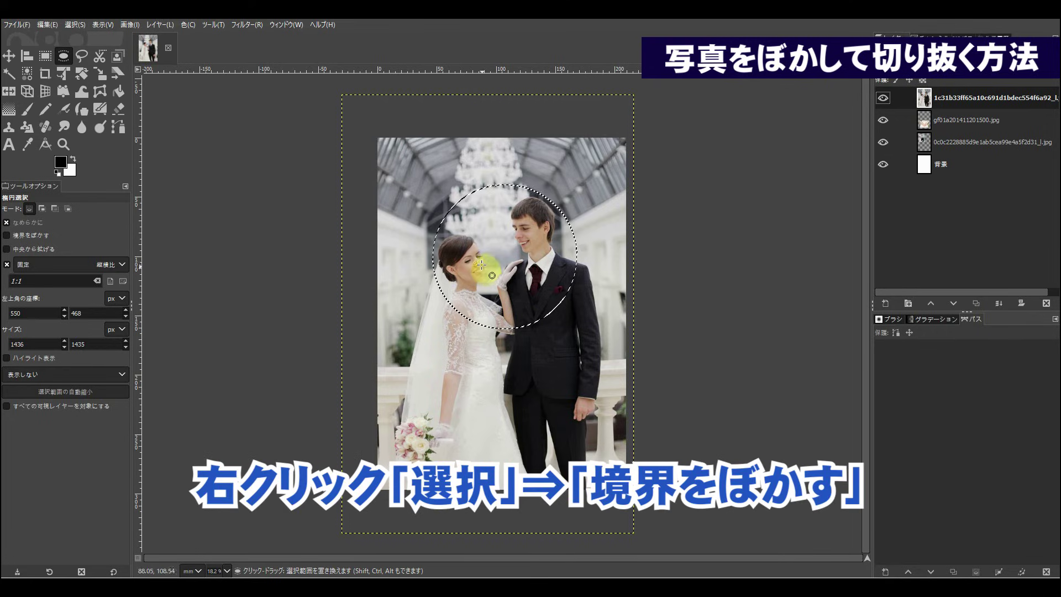
{"action": "right_click", "coordinate": [498, 257]}
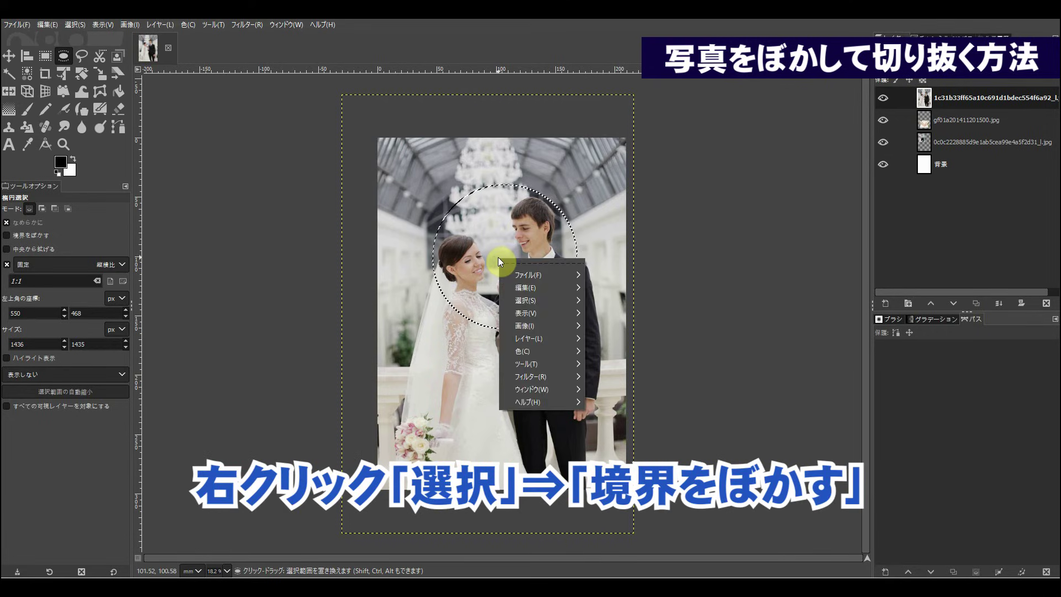
{"action": "left_click", "coordinate": [535, 303]}
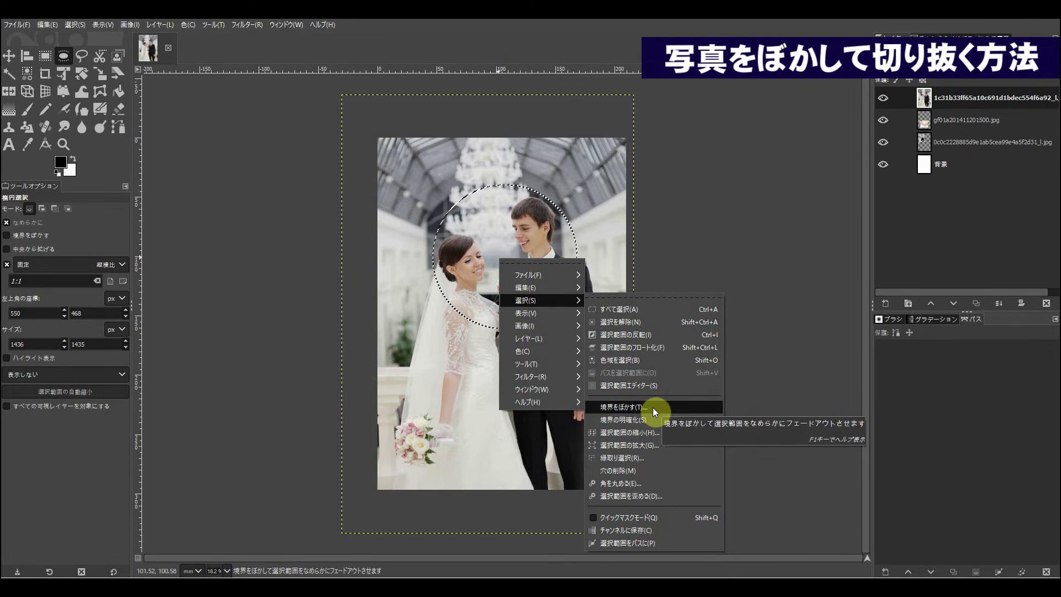
{"action": "left_click", "coordinate": [653, 407]}
{"action": "left_click_drag", "start_coordinate": [649, 371], "coordinate": [588, 257]}
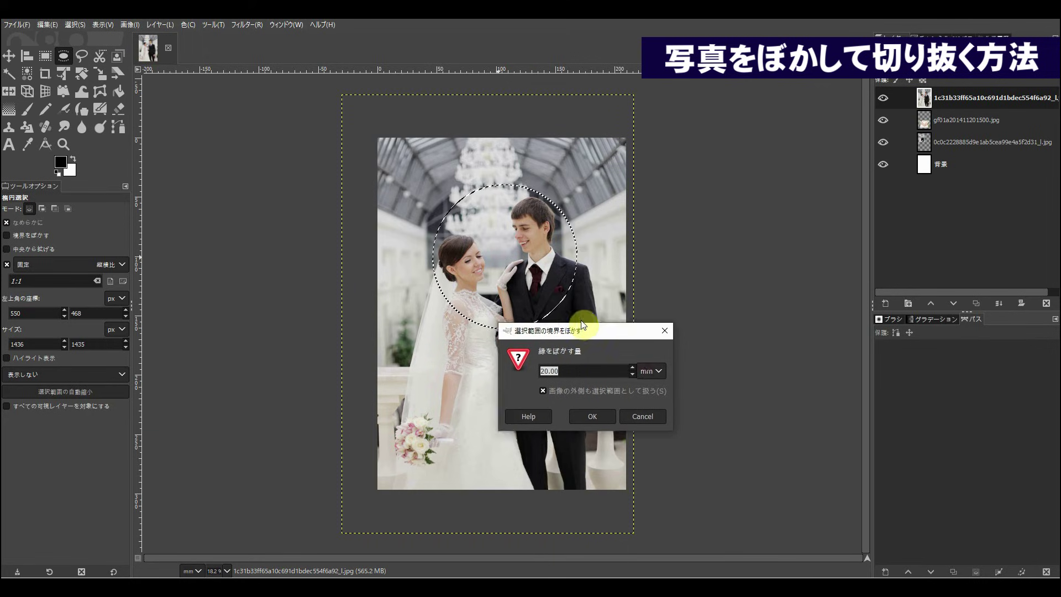
{"action": "left_click", "coordinate": [567, 297]}
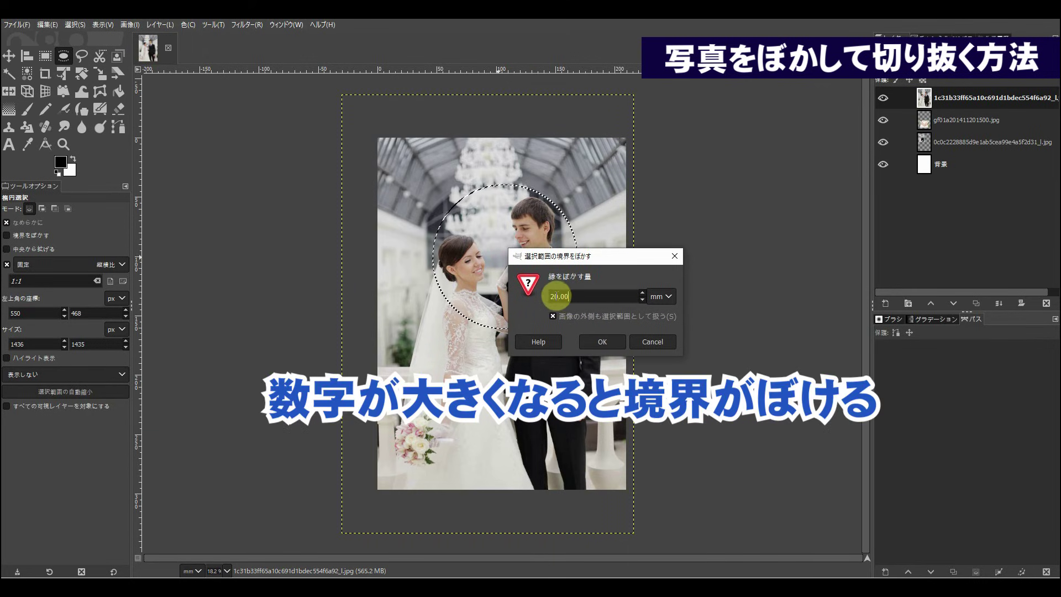
{"action": "left_click_drag", "start_coordinate": [555, 296], "coordinate": [596, 302]}
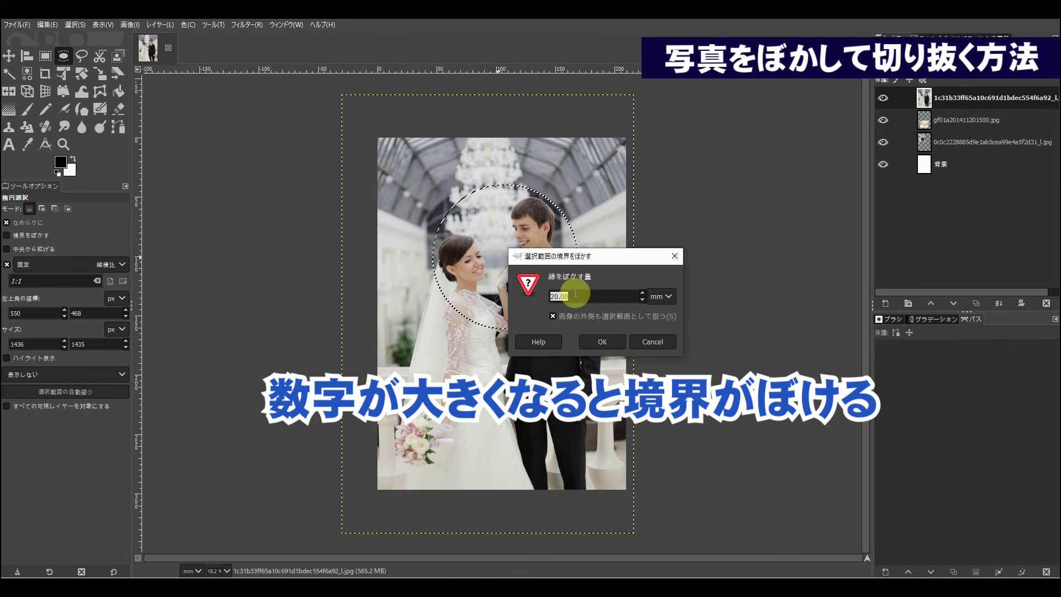
{"action": "left_click", "coordinate": [583, 297]}
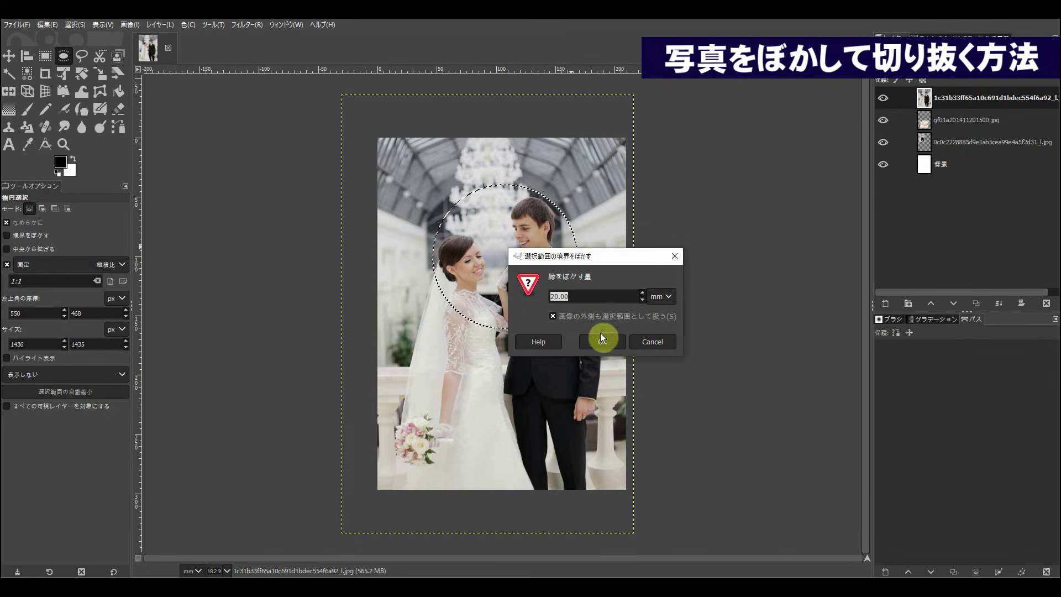
{"action": "left_click", "coordinate": [606, 340]}
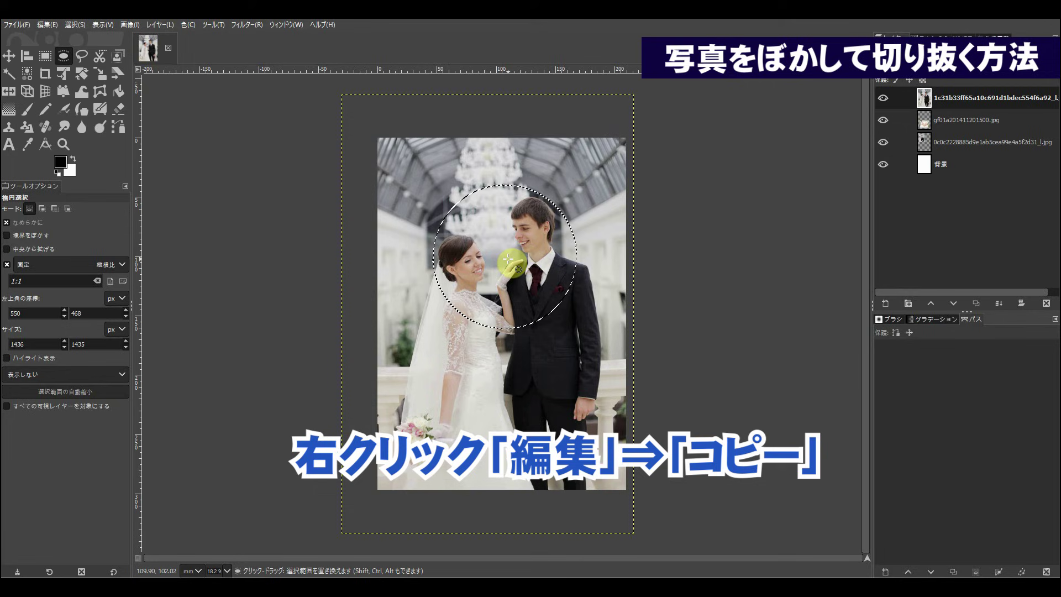
{"action": "right_click", "coordinate": [508, 259]}
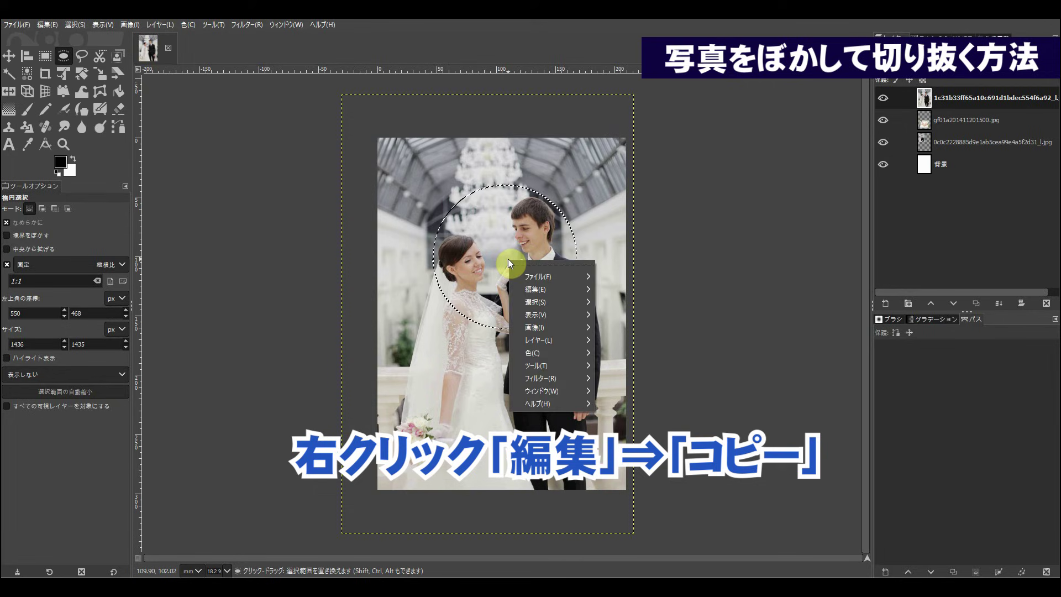
- Copy the feathered circle, hide the full-length photo layer, and add a new transparent layer
{"action": "left_click", "coordinate": [529, 289]}
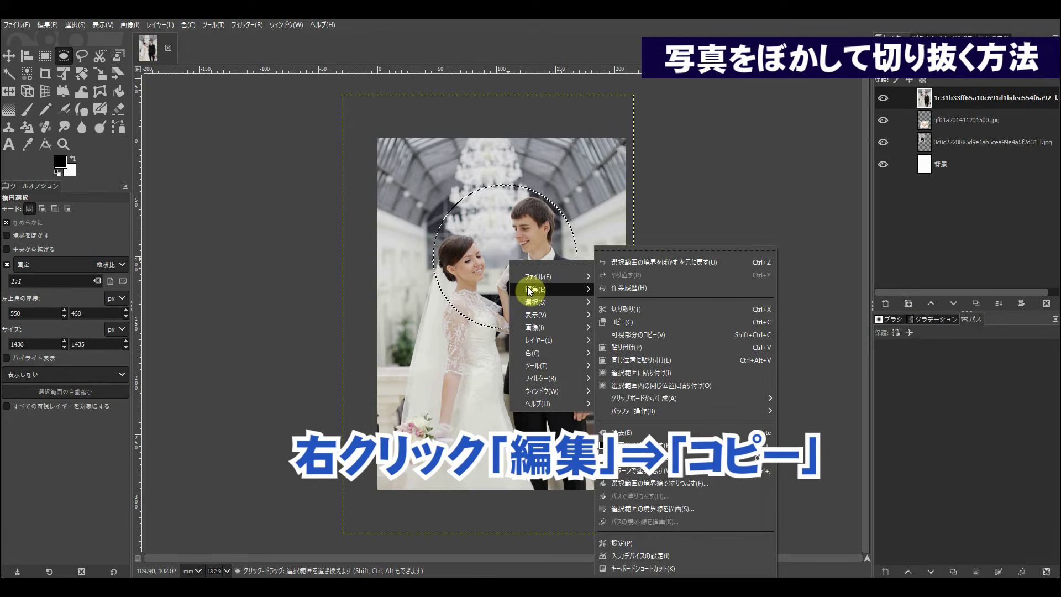
{"action": "left_click", "coordinate": [624, 325]}
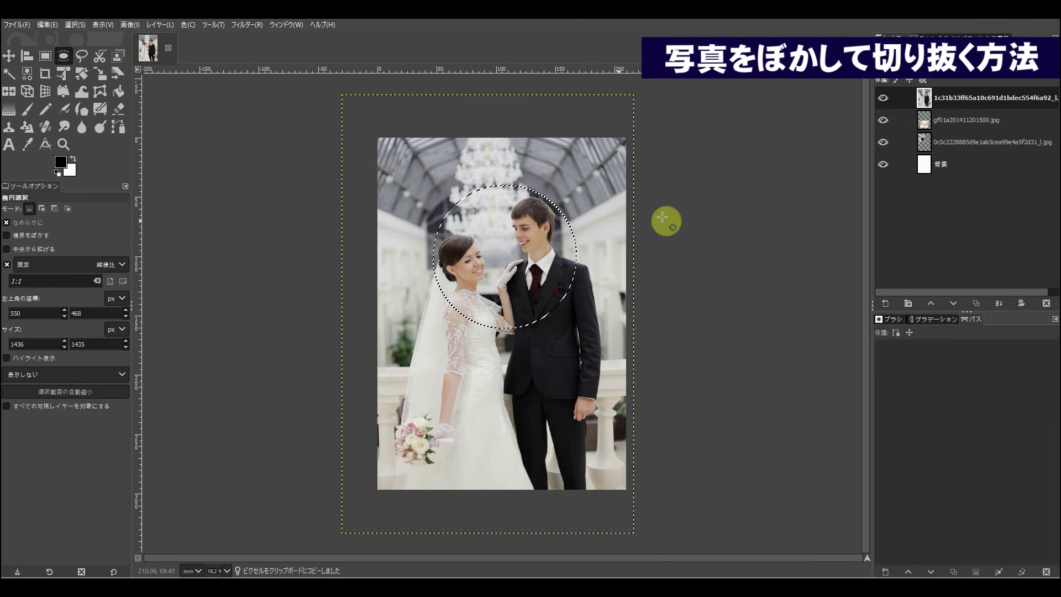
{"action": "left_click", "coordinate": [883, 100]}
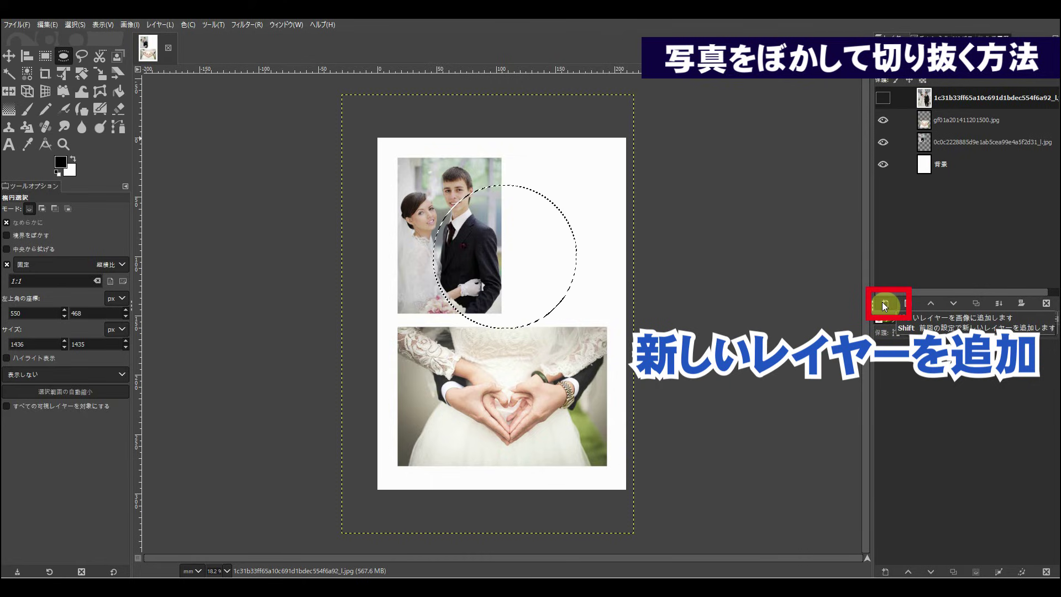
{"action": "left_click", "coordinate": [886, 302]}
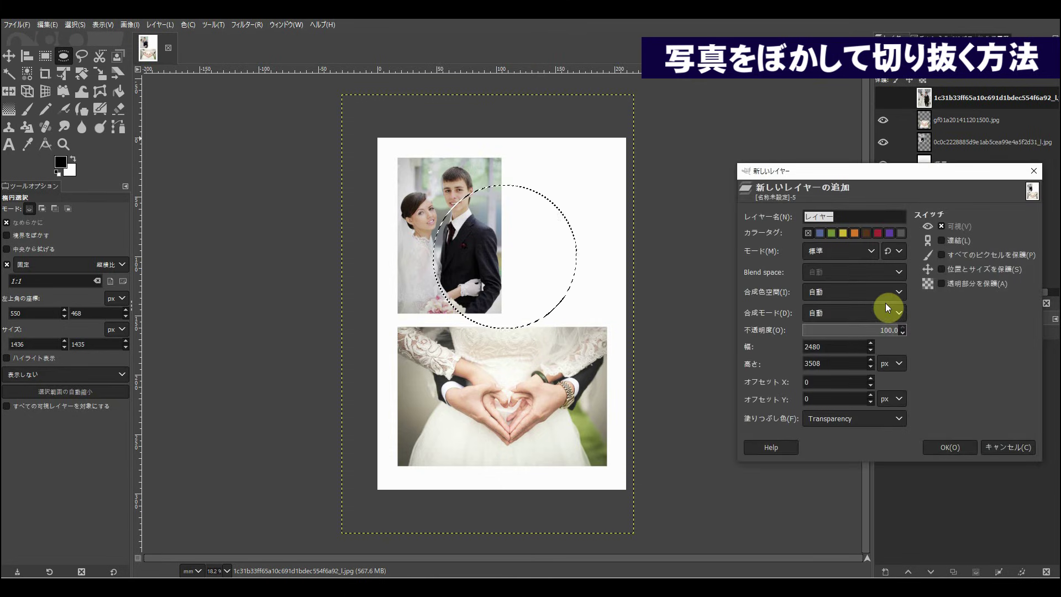
{"action": "left_click", "coordinate": [930, 449]}
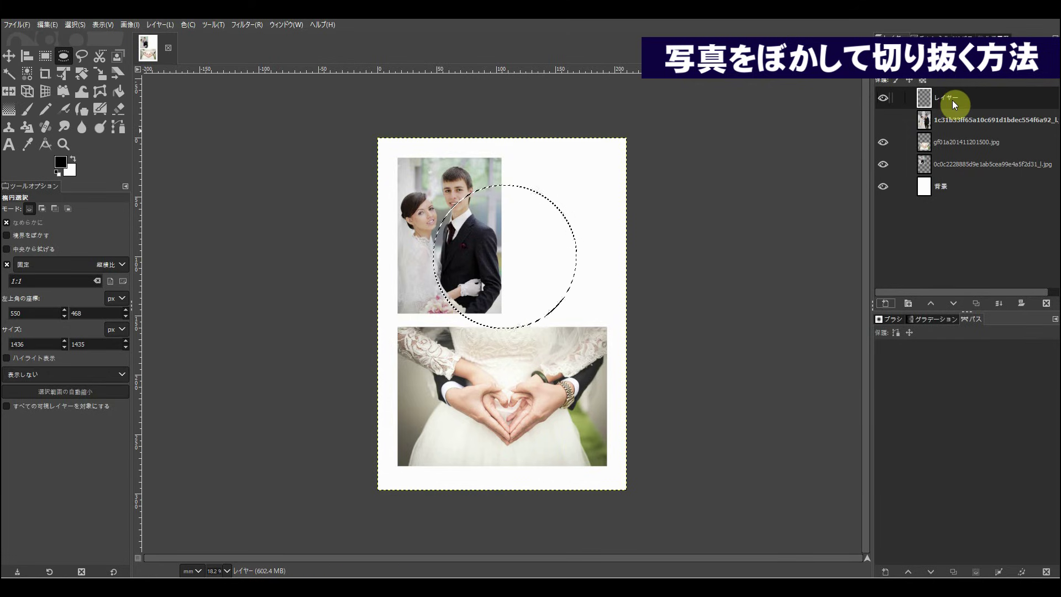
- Paste the copied circle, move it to the upper right over the top photo, and anchor it
{"action": "right_click", "coordinate": [520, 207]}
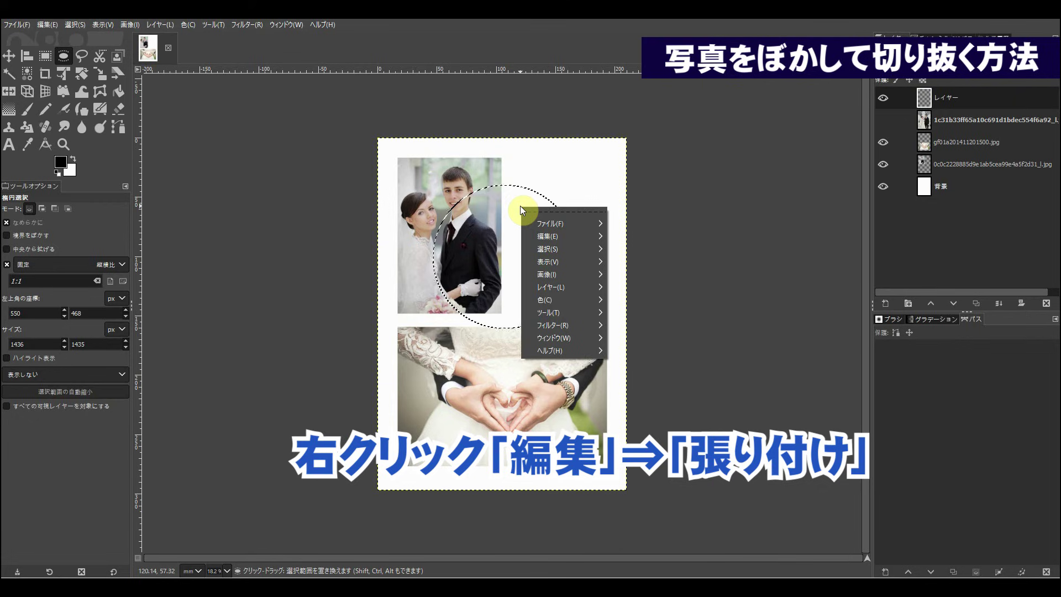
{"action": "left_click", "coordinate": [548, 240]}
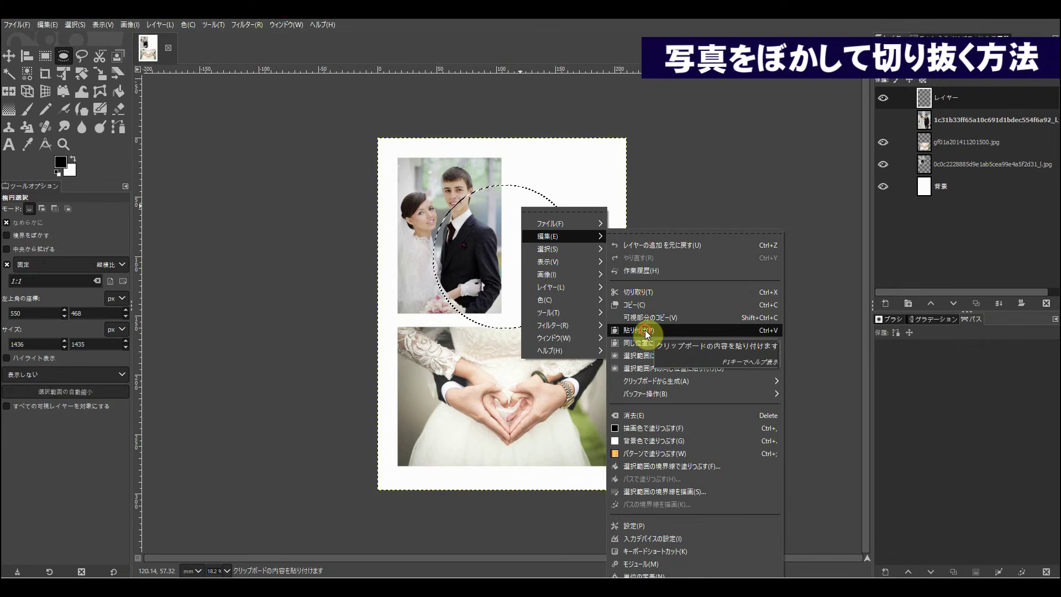
{"action": "left_click", "coordinate": [645, 330]}
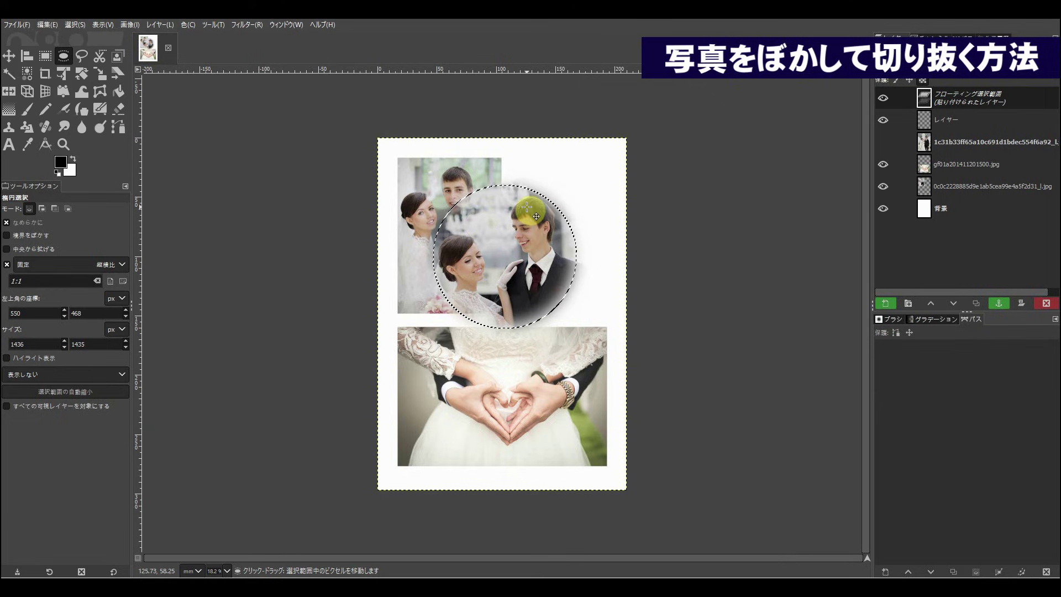
{"action": "key", "text": "m"}
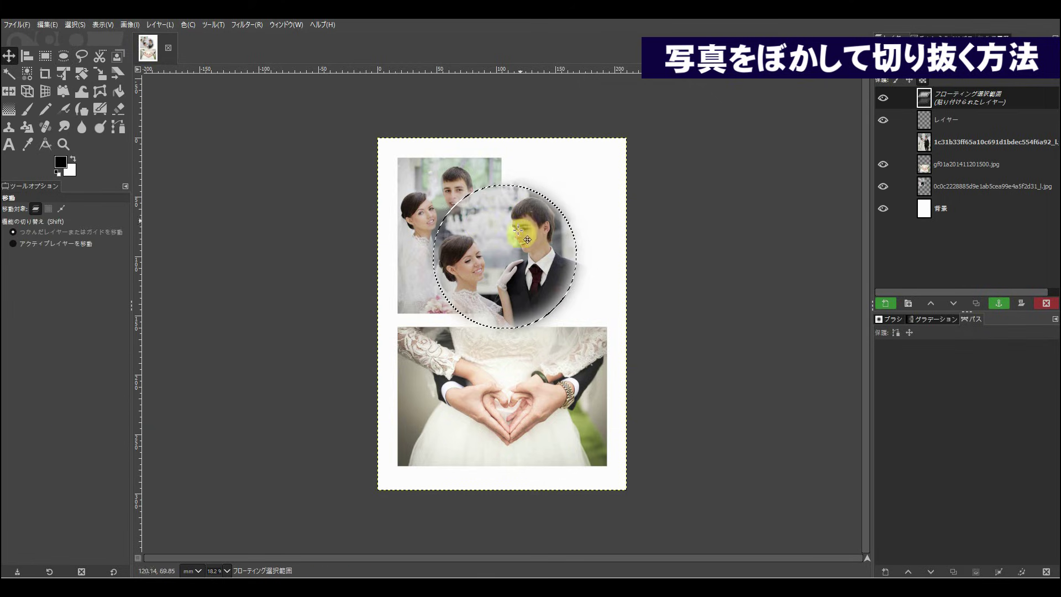
{"action": "left_click_drag", "start_coordinate": [519, 247], "coordinate": [548, 233]}
{"action": "left_click_drag", "start_coordinate": [557, 242], "coordinate": [557, 242]}
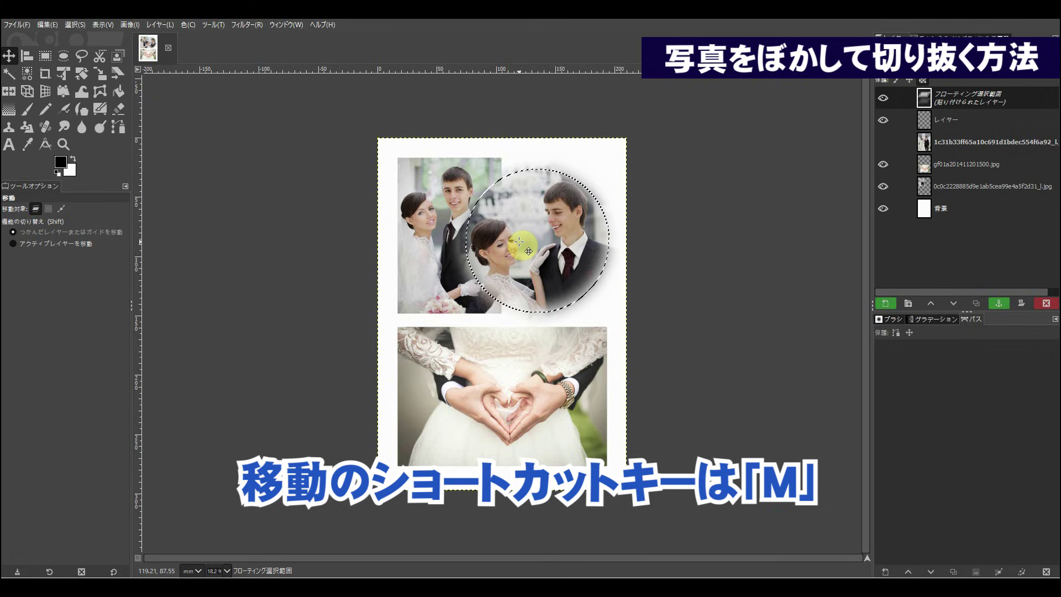
{"action": "left_click_drag", "start_coordinate": [519, 241], "coordinate": [525, 230]}
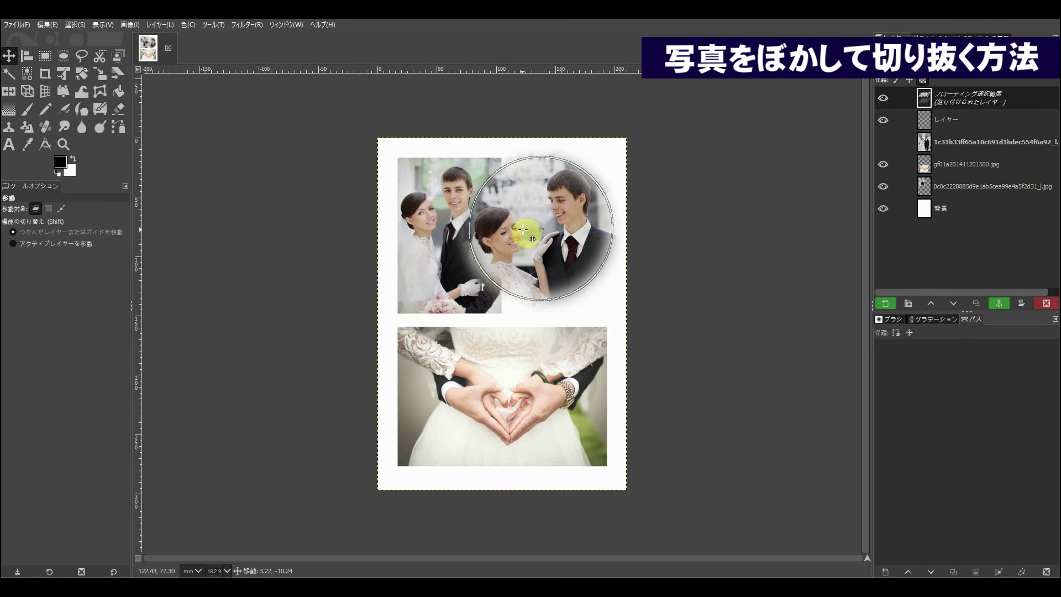
{"action": "left_click_drag", "start_coordinate": [525, 230], "coordinate": [525, 243]}
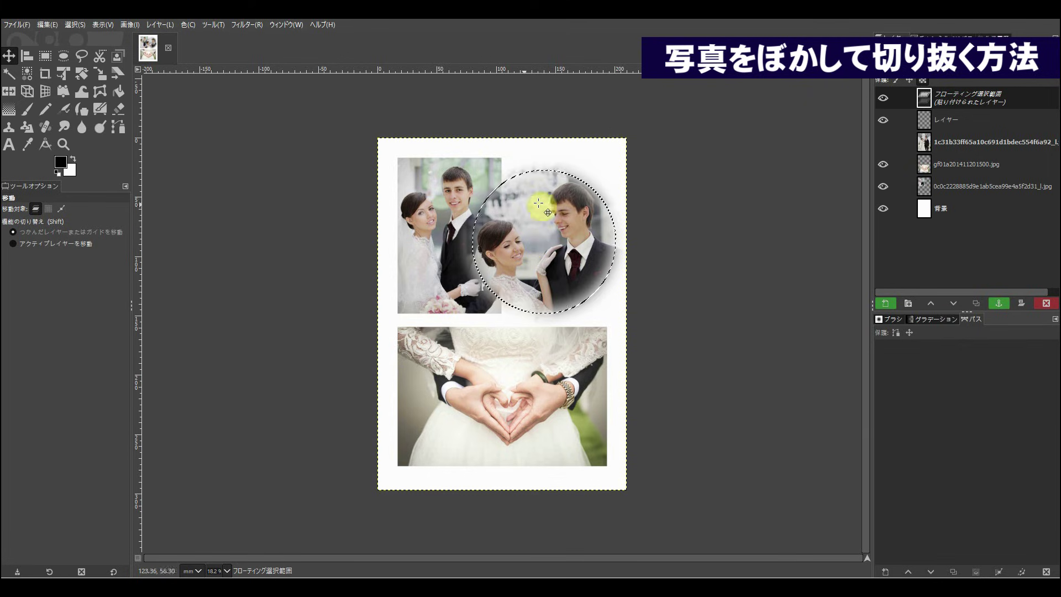
{"action": "left_click", "coordinate": [996, 304]}
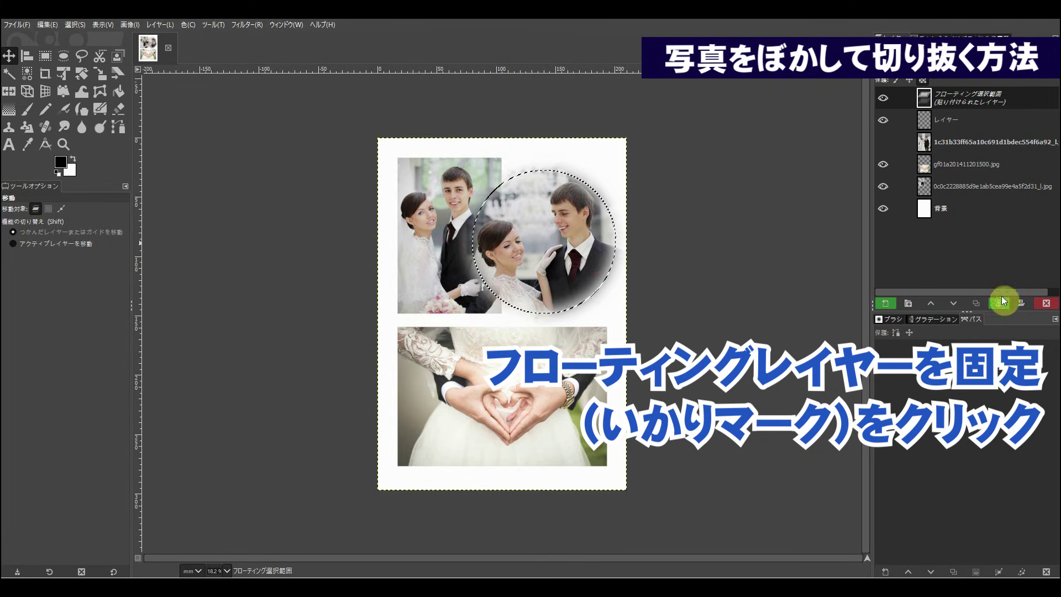
{"action": "left_click", "coordinate": [1001, 305]}
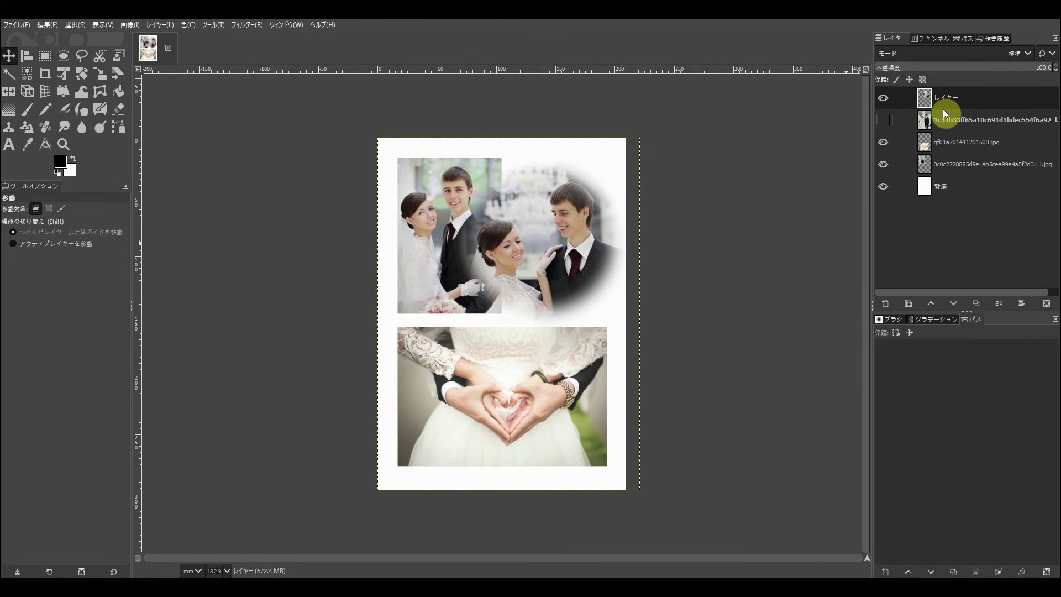
- On the 背景 layer, bucket-fill the white page area above the photos with black (000000)
{"action": "left_click", "coordinate": [936, 191]}
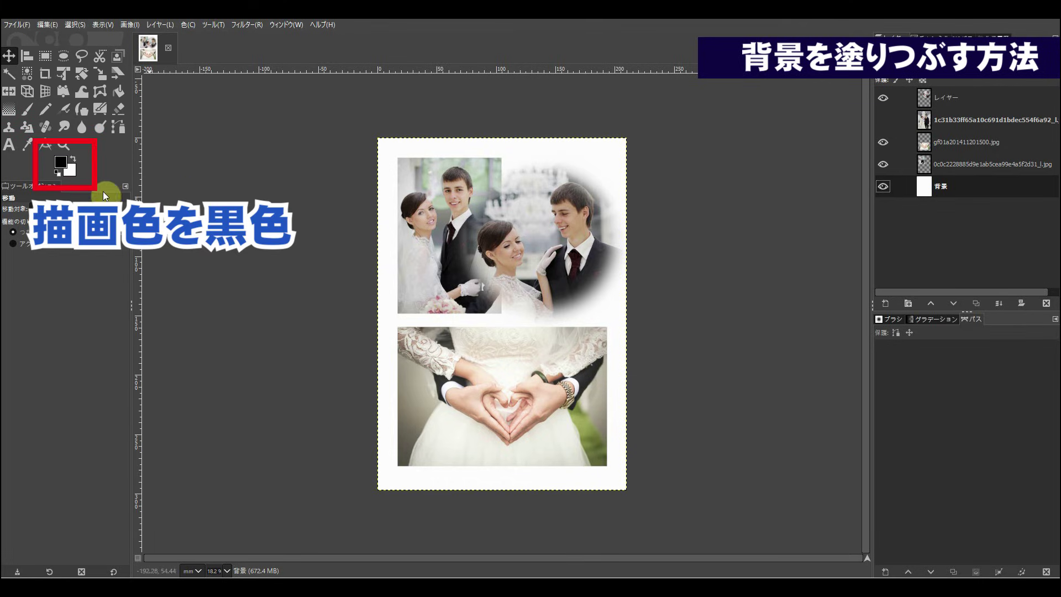
{"action": "left_click", "coordinate": [61, 162]}
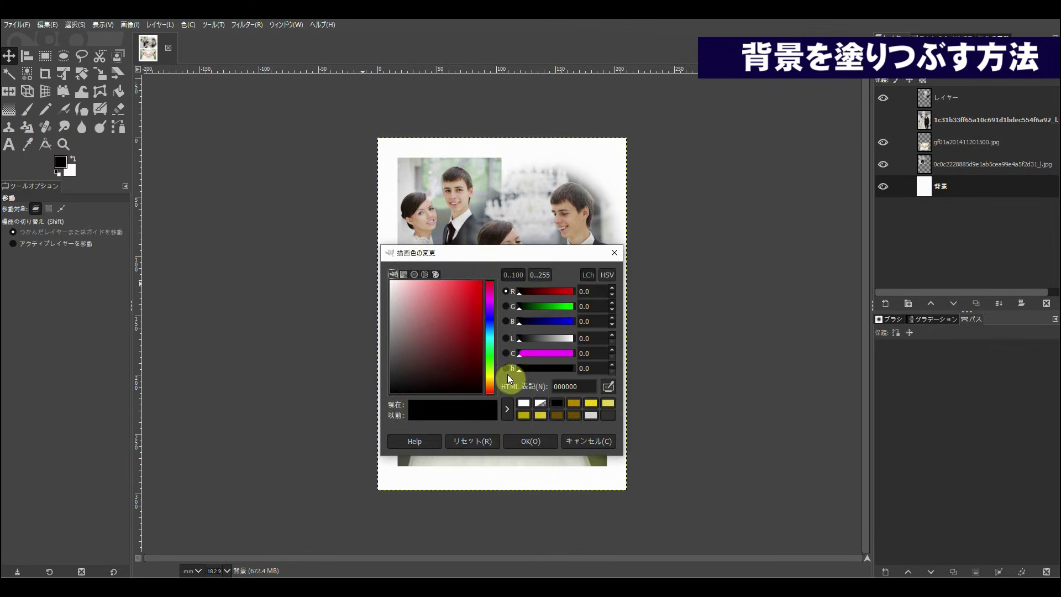
{"action": "left_click", "coordinate": [527, 443]}
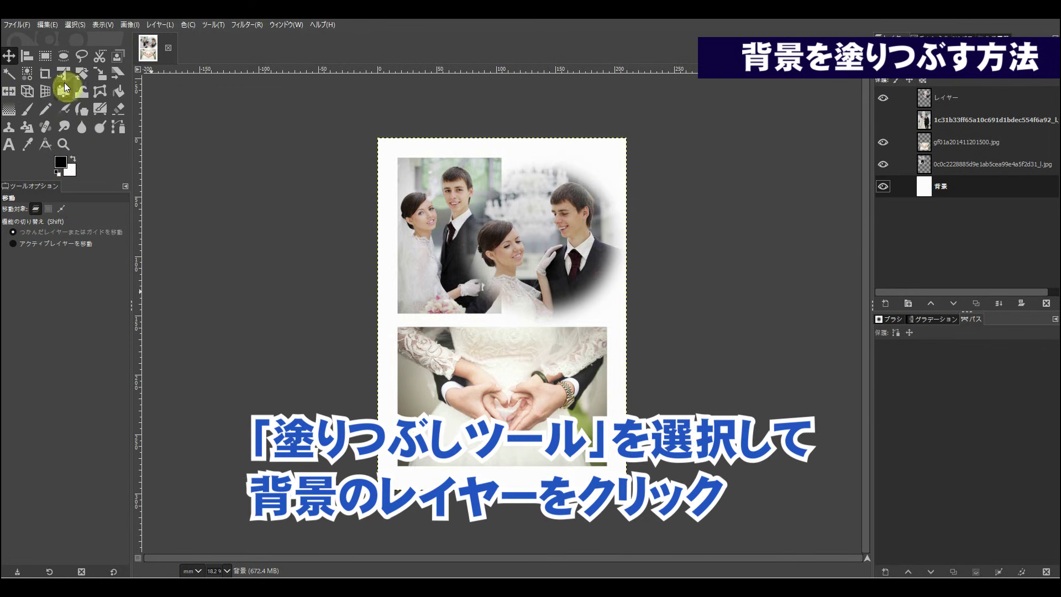
{"action": "left_click", "coordinate": [119, 92]}
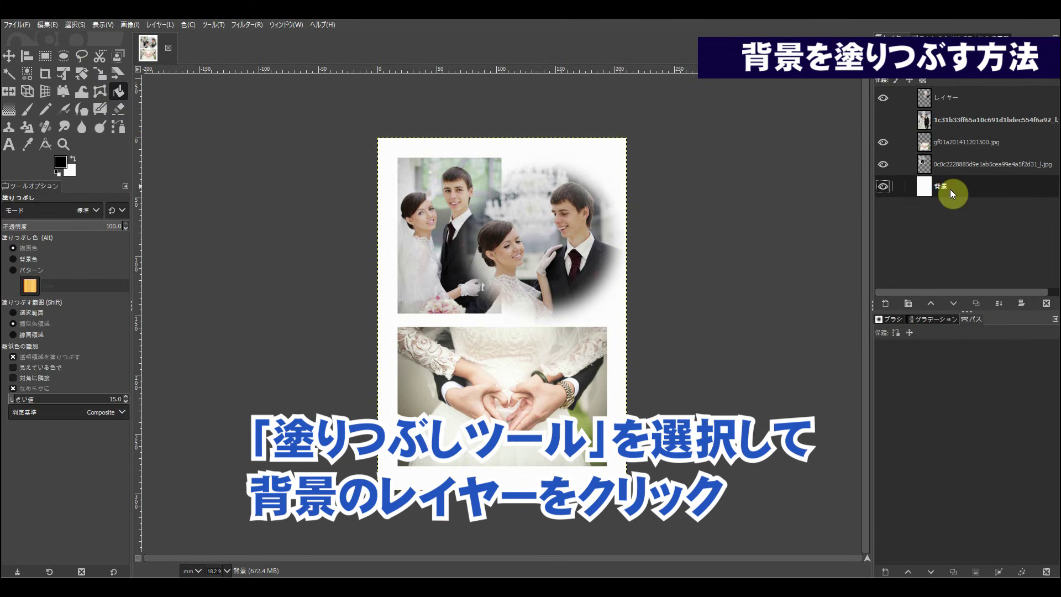
{"action": "left_click", "coordinate": [383, 147]}
{"action": "left_click", "coordinate": [383, 147]}
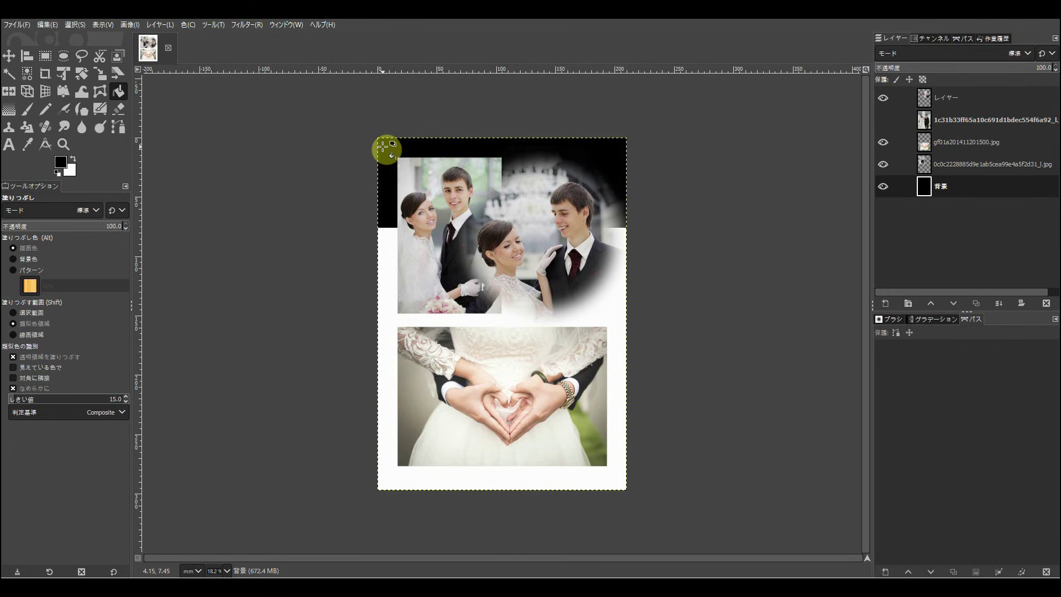